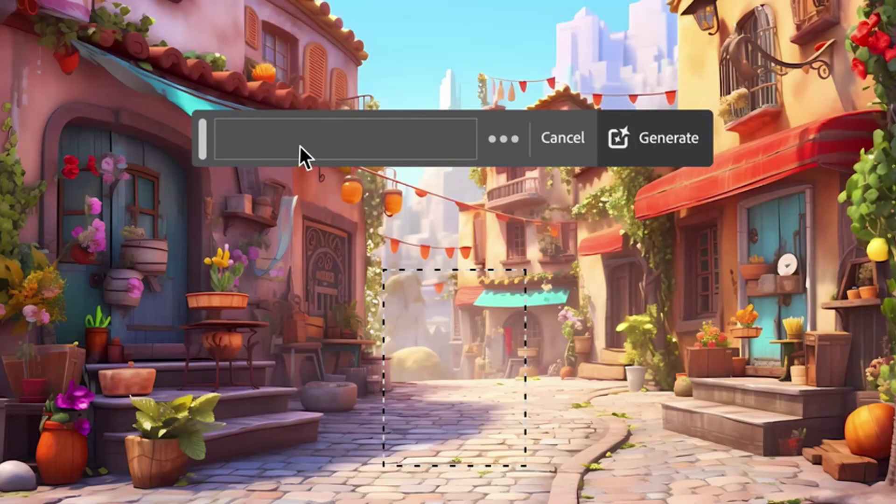
# Generate a 'backpacking tourist walking in the' street and expand the canvas with generated scenery
pyautogui.write('backpacking tourist walking in the street')
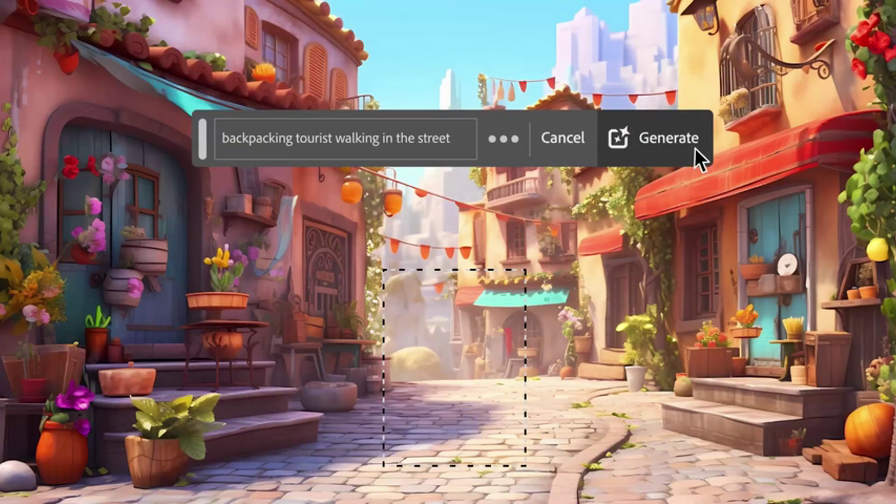
pyautogui.click(695, 148)
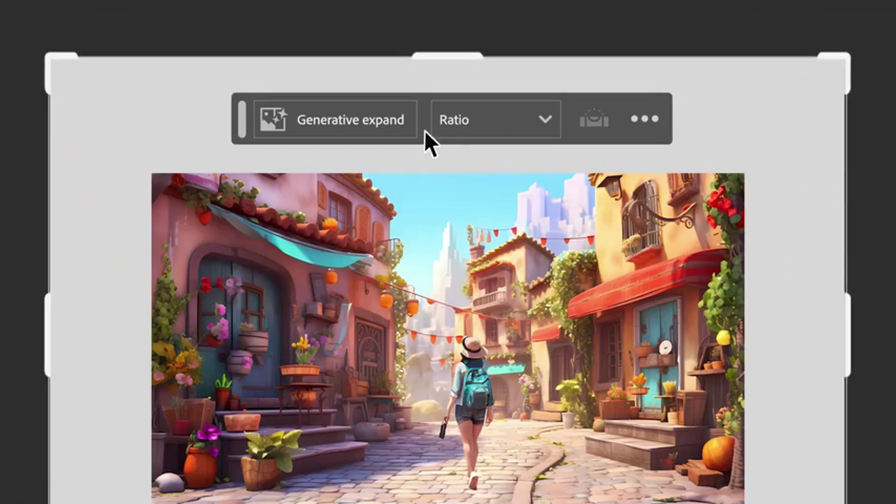
pyautogui.click(402, 128)
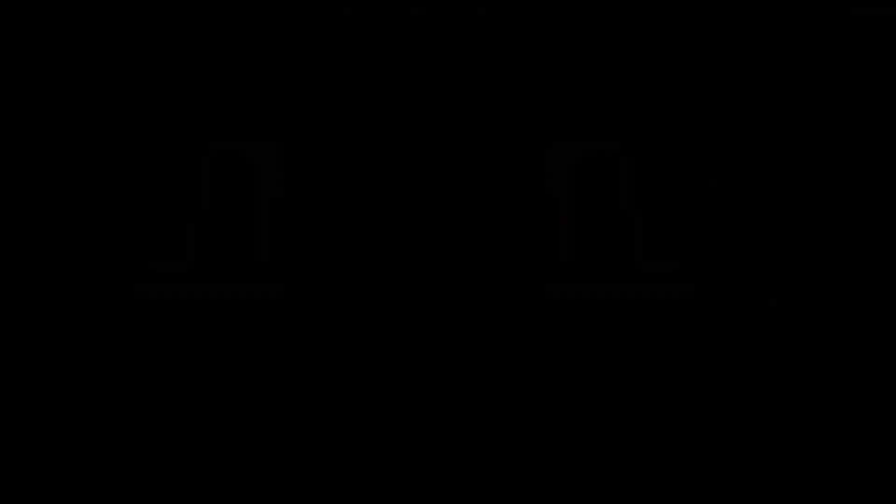
# In Neural Filters, enable Smart Portrait and Skin Smoothing, adjusting their sliders
pyautogui.click(356, 32)
pyautogui.click(476, 120)
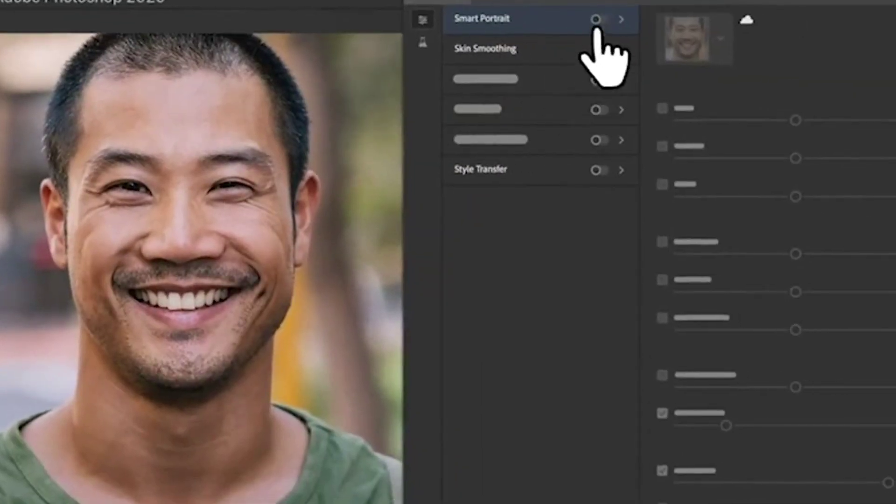
pyautogui.click(598, 21)
pyautogui.moveTo(796, 158); pyautogui.dragTo(859, 157)
pyautogui.moveTo(796, 330); pyautogui.dragTo(741, 330)
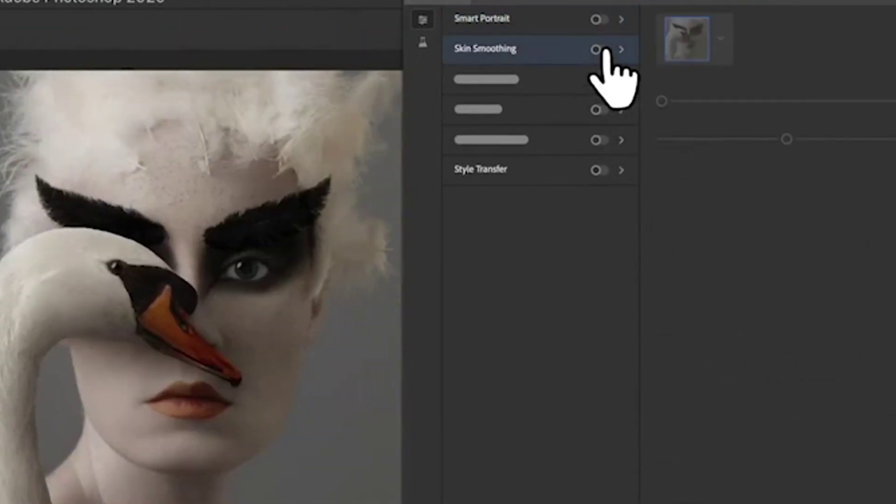
pyautogui.click(600, 49)
pyautogui.moveTo(660, 100); pyautogui.dragTo(823, 100)
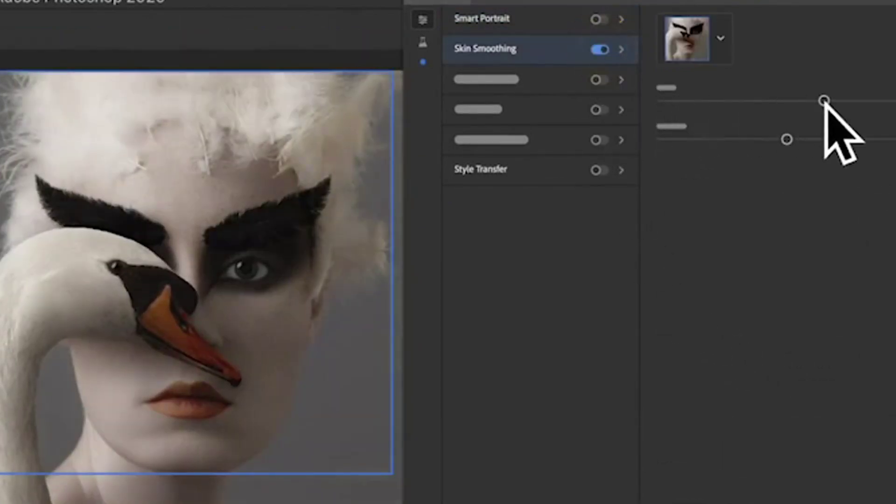
pyautogui.moveTo(786, 139); pyautogui.dragTo(822, 139)
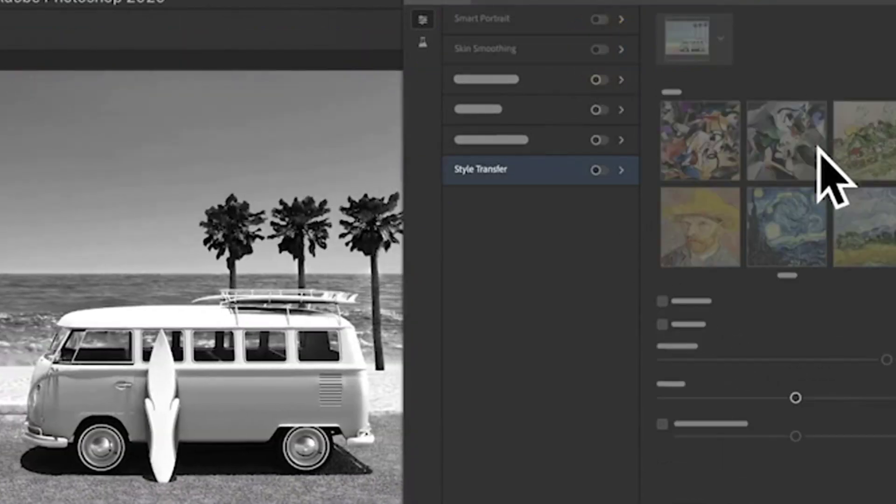
# Restyle the van photo with Starry Night Style Transfer, pushing one setting to maximum
pyautogui.click(600, 170)
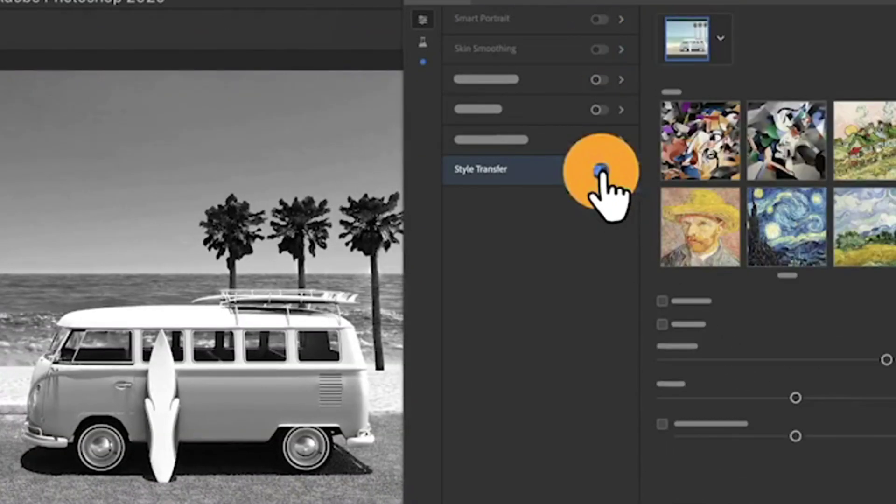
pyautogui.click(709, 178)
pyautogui.click(774, 245)
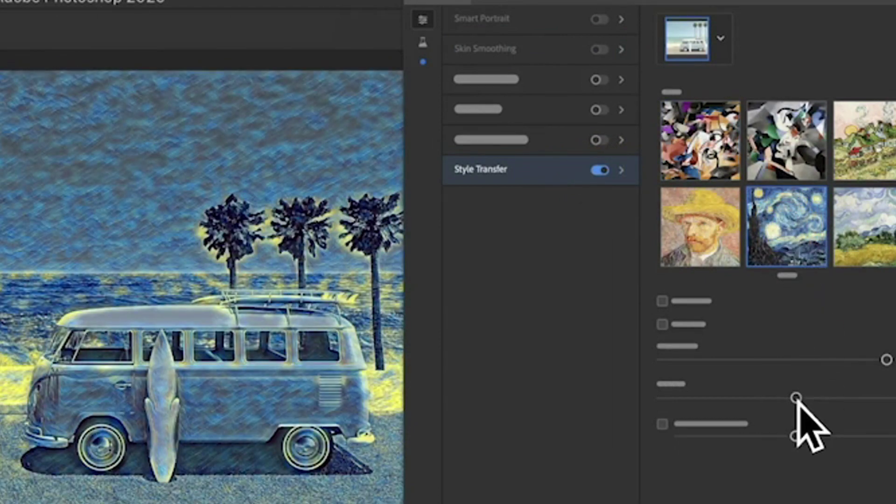
pyautogui.moveTo(796, 398); pyautogui.dragTo(894, 398)
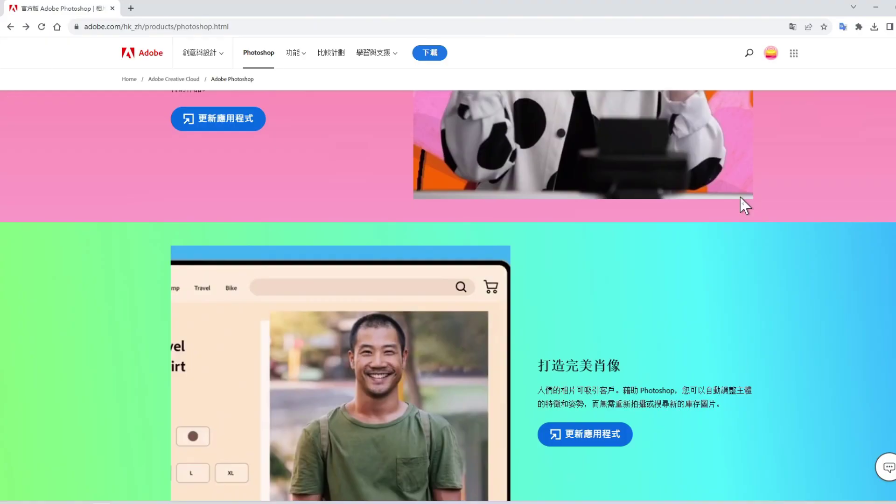
pyautogui.scroll(-1, 764, 213)
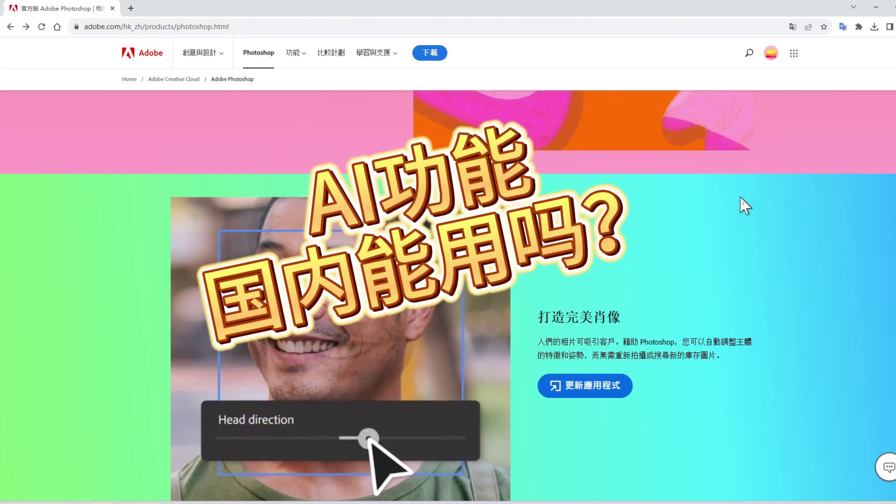
# Scroll the Photoshop product page past 打造完美肖像 down to the Instagram section
pyautogui.scroll(-1, 733, 237)
pyautogui.scroll(-1, 729, 236)
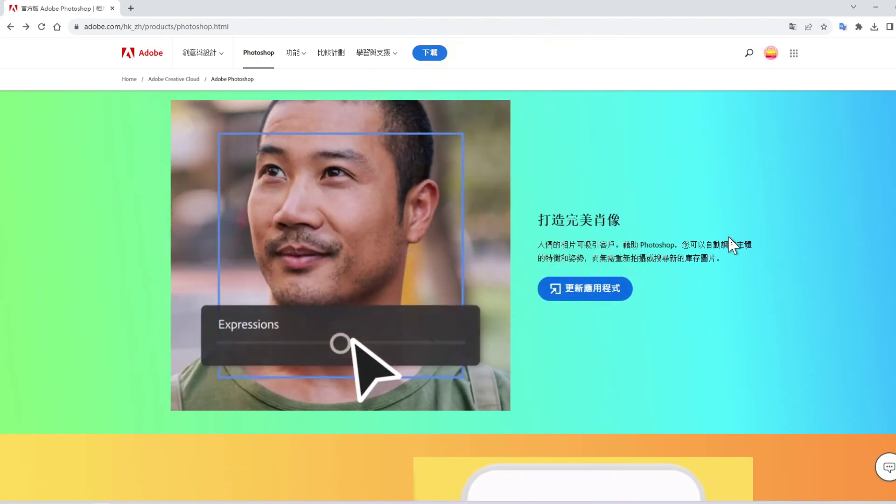
pyautogui.scroll(-1, 681, 226)
pyautogui.scroll(-1, 677, 226)
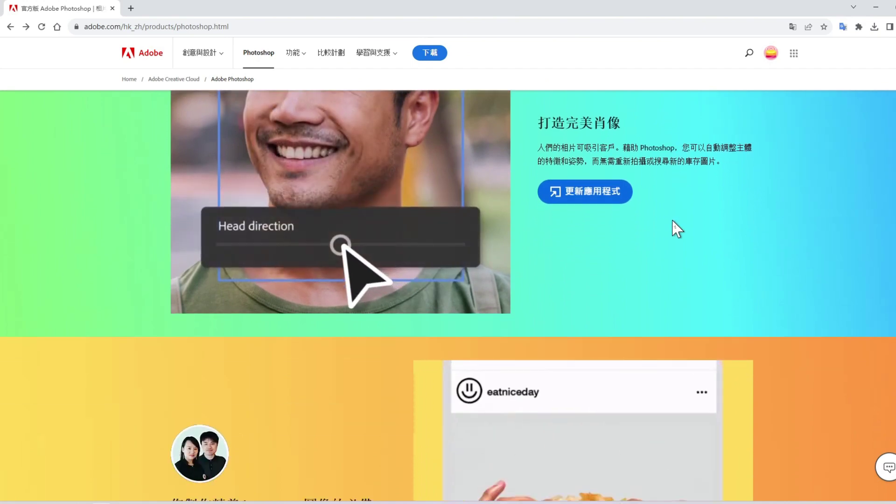
pyautogui.scroll(-3, 854, 222)
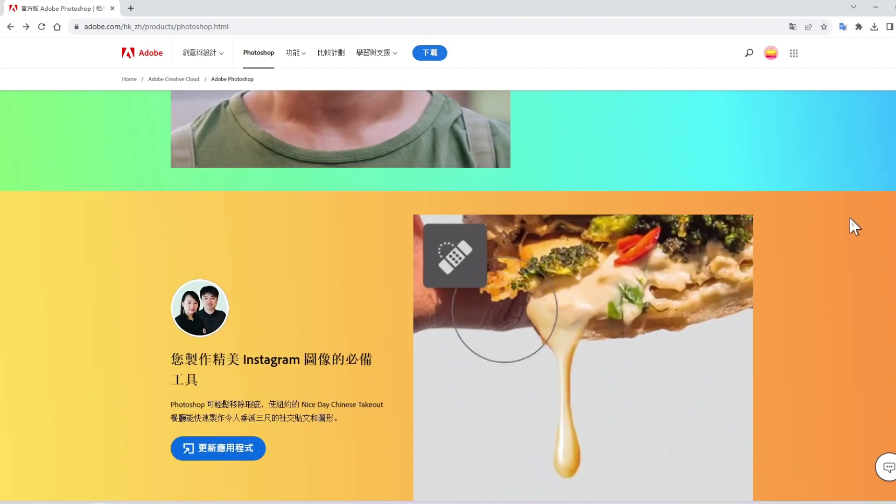
pyautogui.scroll(-3, 835, 224)
pyautogui.scroll(-3, 828, 226)
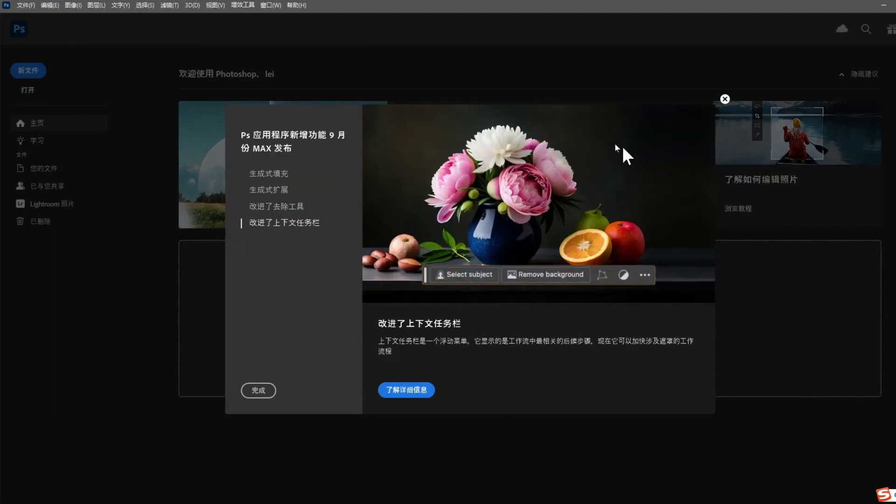
# View the generative fill, generative expand, removal tool and contextual task bar introductions
pyautogui.click(279, 174)
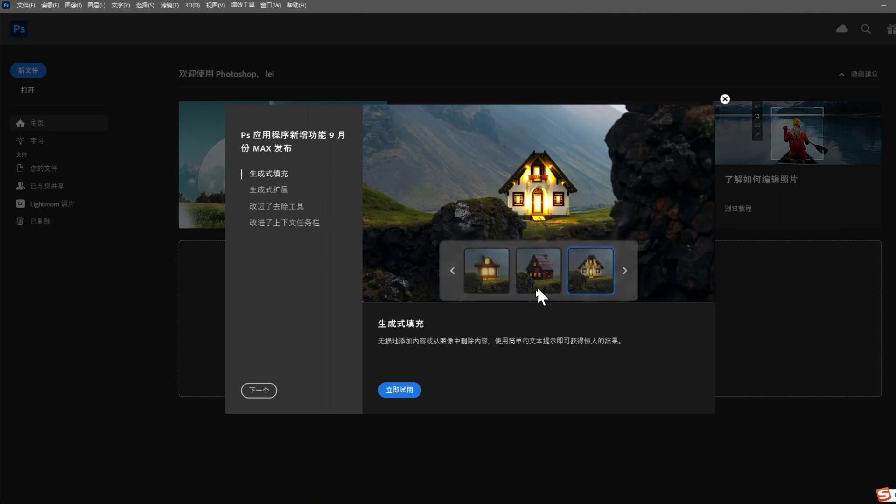
pyautogui.click(267, 190)
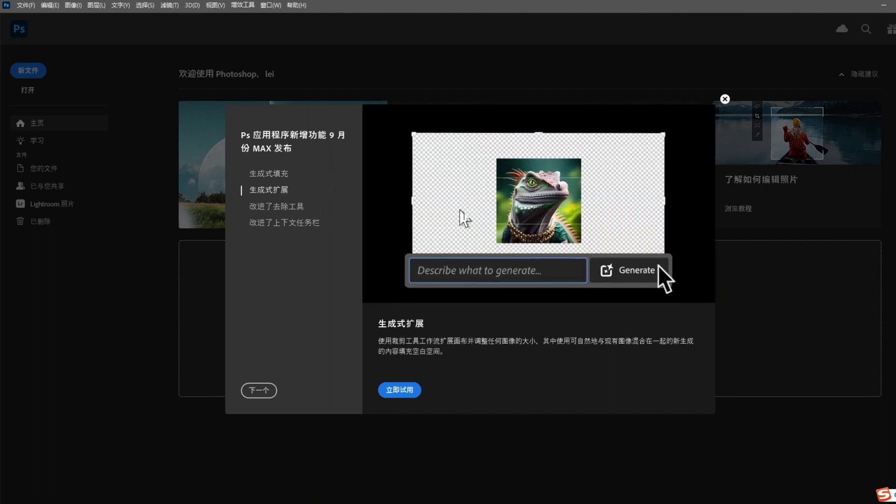
pyautogui.click(334, 207)
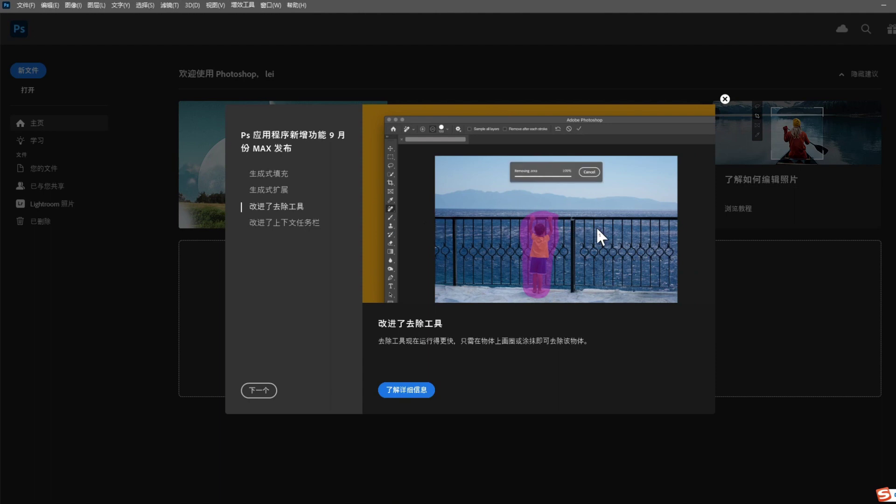
pyautogui.click(297, 226)
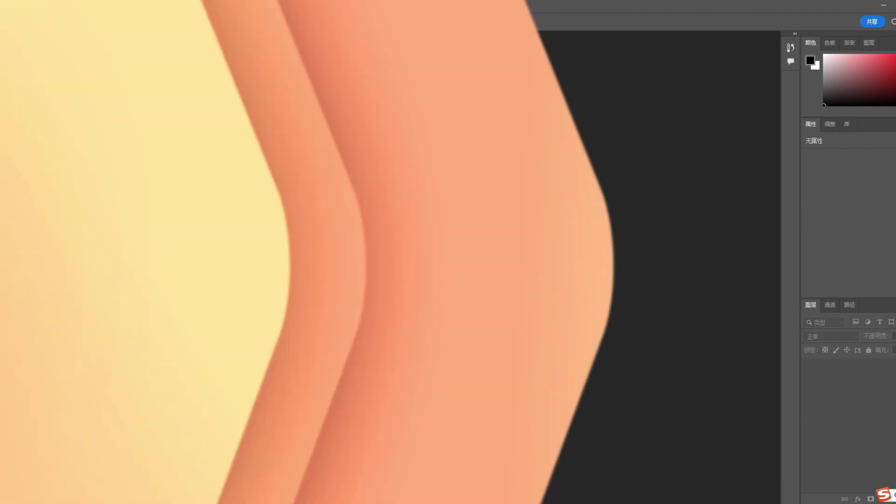
# Open image 24953 from the desktop, dismiss the presets tip, and zoom out
pyautogui.click(26, 6)
pyautogui.click(32, 25)
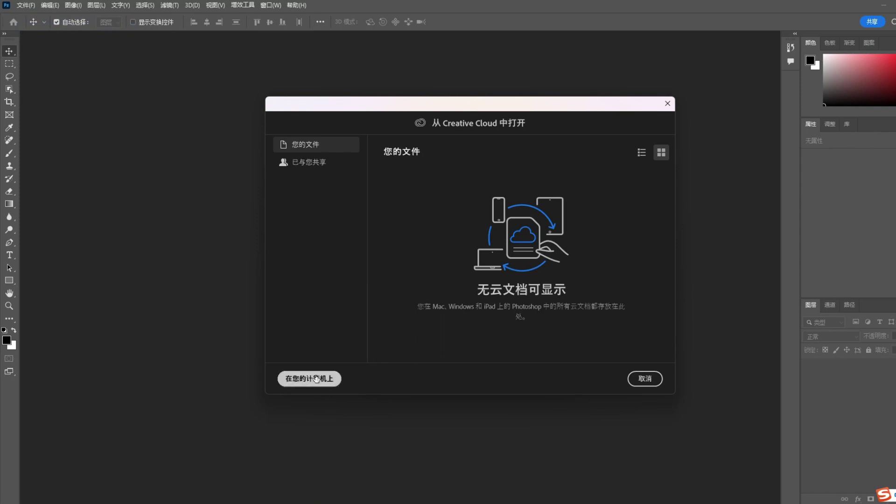
pyautogui.click(310, 378)
pyautogui.click(37, 113)
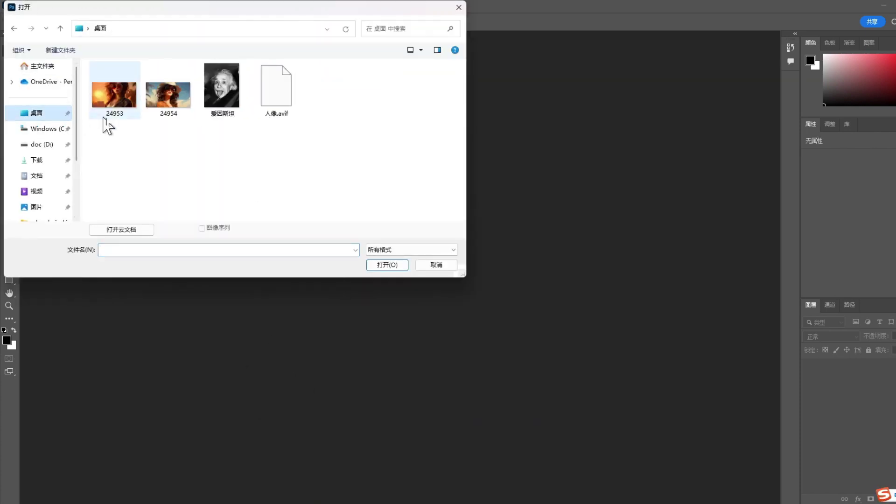
pyautogui.doubleClick(123, 115)
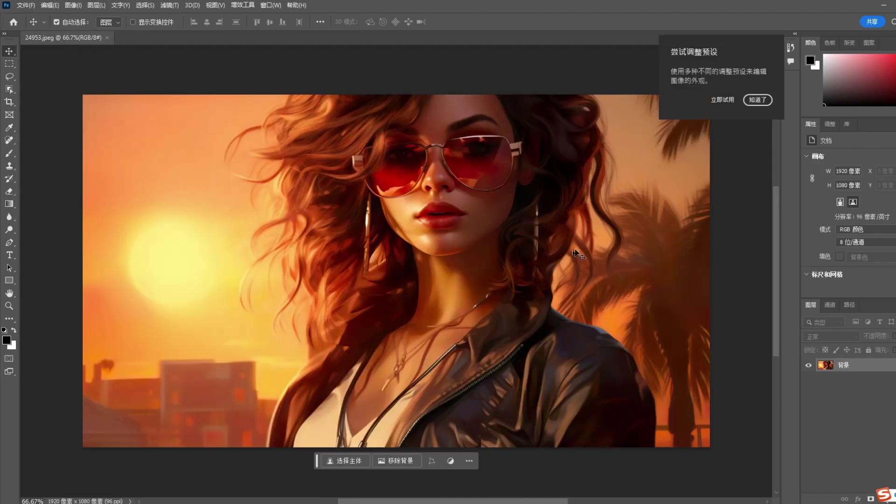
pyautogui.click(767, 99)
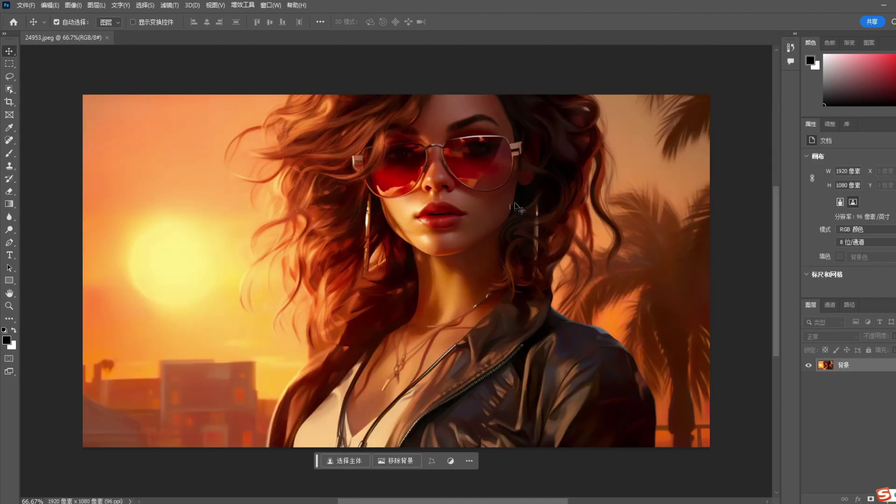
pyautogui.hscroll(-2, 537, 224)
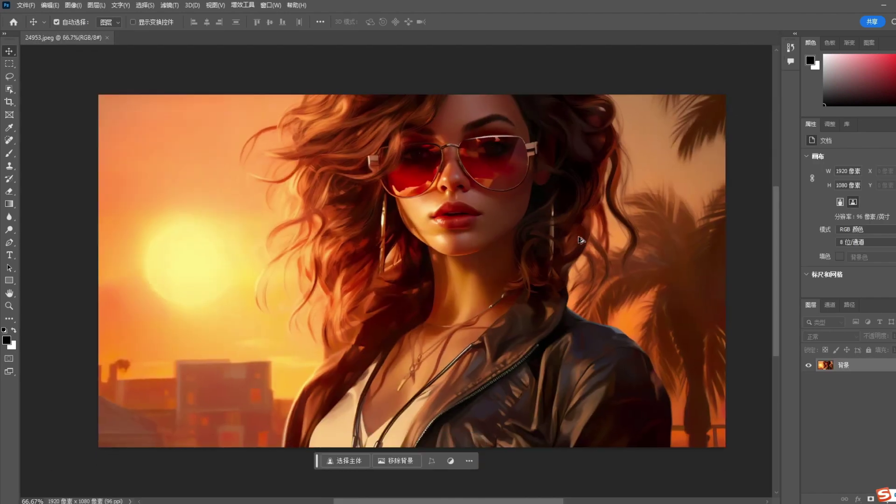
pyautogui.scroll(-2, 582, 240)
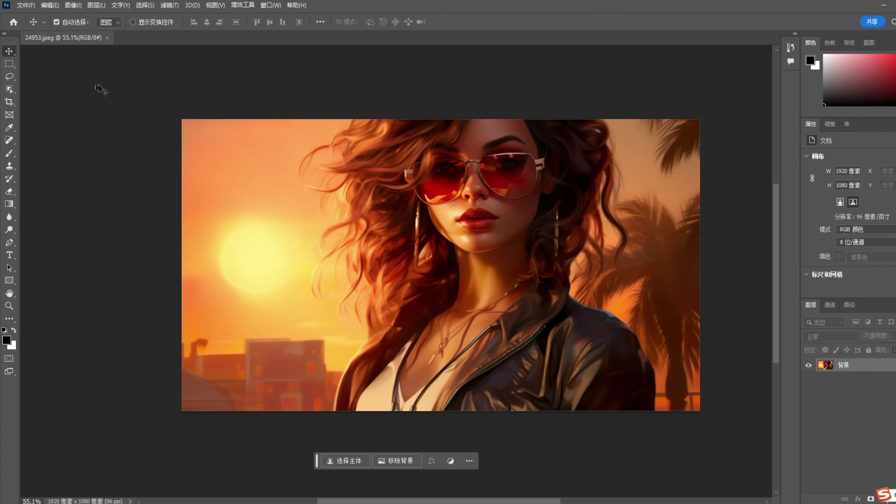
# Extend the canvas upward with Crop and select the empty top strip
pyautogui.click(10, 103)
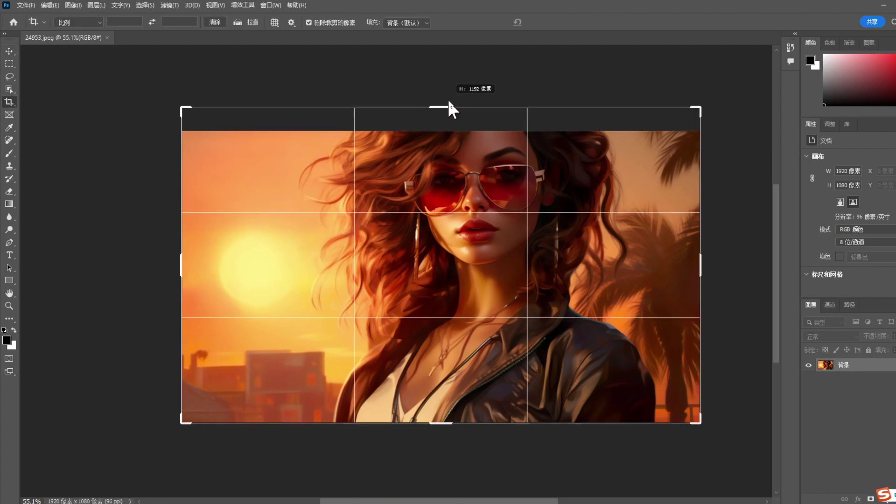
pyautogui.moveTo(448, 117); pyautogui.dragTo(448, 77)
pyautogui.press('Return')
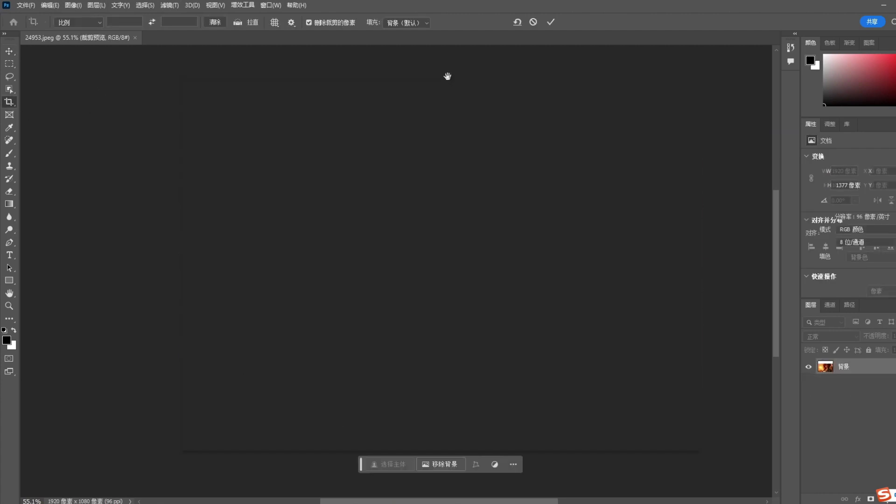
pyautogui.click(9, 64)
pyautogui.moveTo(144, 64); pyautogui.dragTo(723, 184)
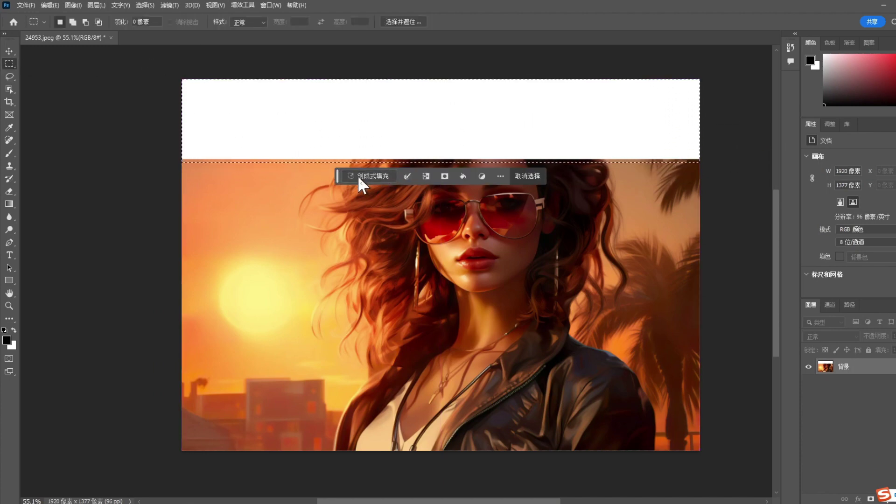
# Generative Fill the top strip, preview all three variations, and keep the first
pyautogui.click(364, 176)
pyautogui.click(531, 176)
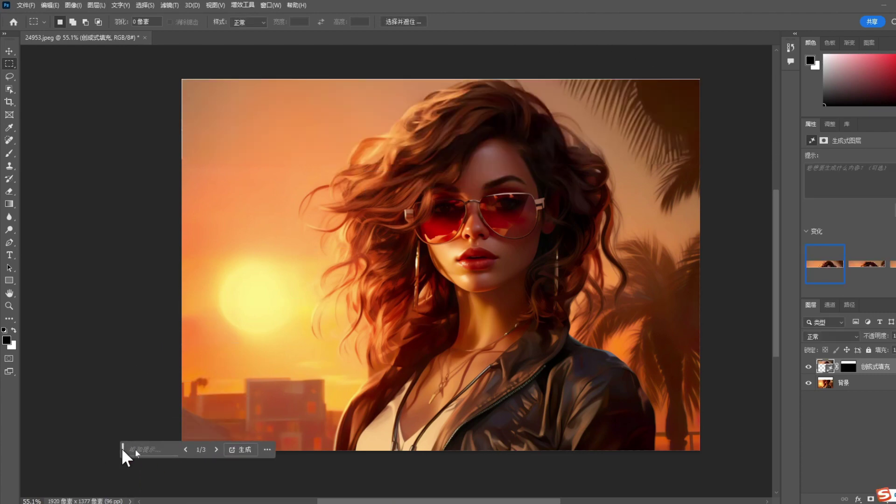
pyautogui.moveTo(365, 186); pyautogui.dragTo(505, 482)
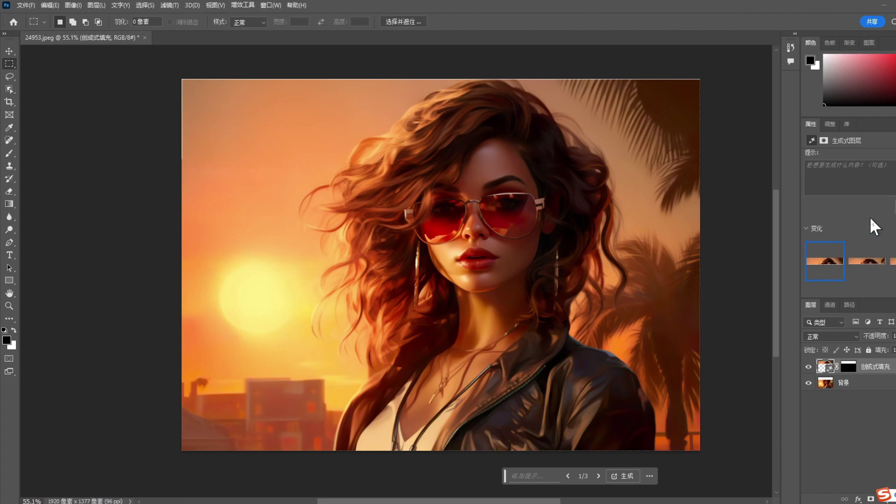
pyautogui.click(866, 263)
pyautogui.click(893, 261)
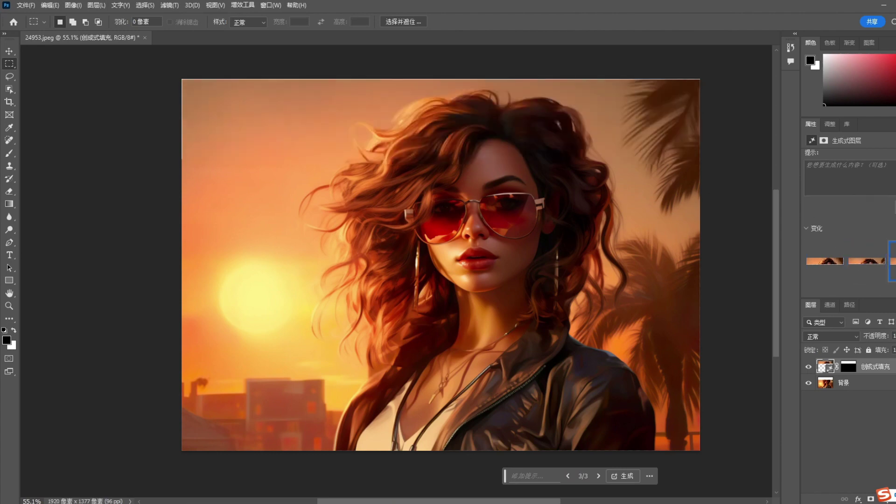
pyautogui.click(823, 265)
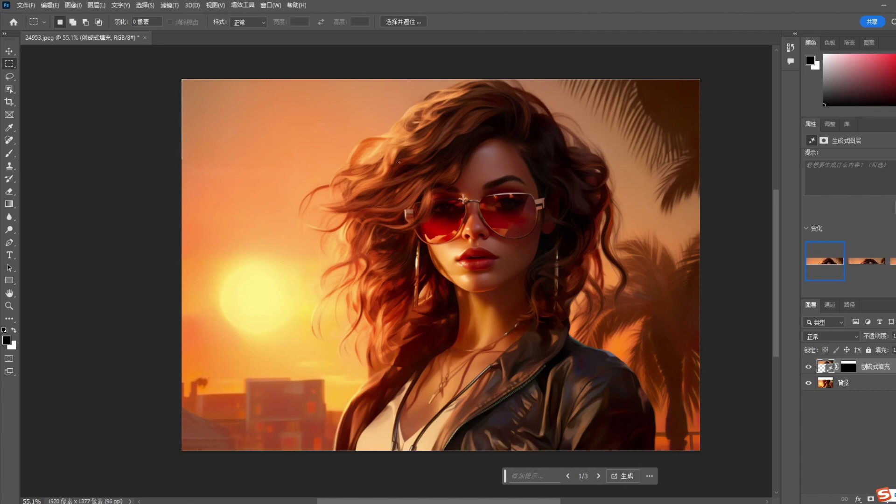
# Open 24954.jpeg and remove its sky background, leaving the woman masked on transparency
pyautogui.click(21, 5)
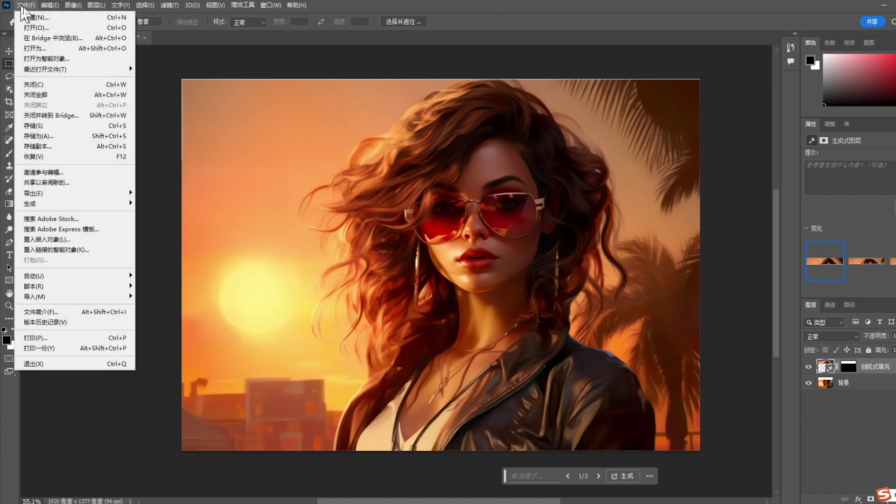
pyautogui.click(28, 33)
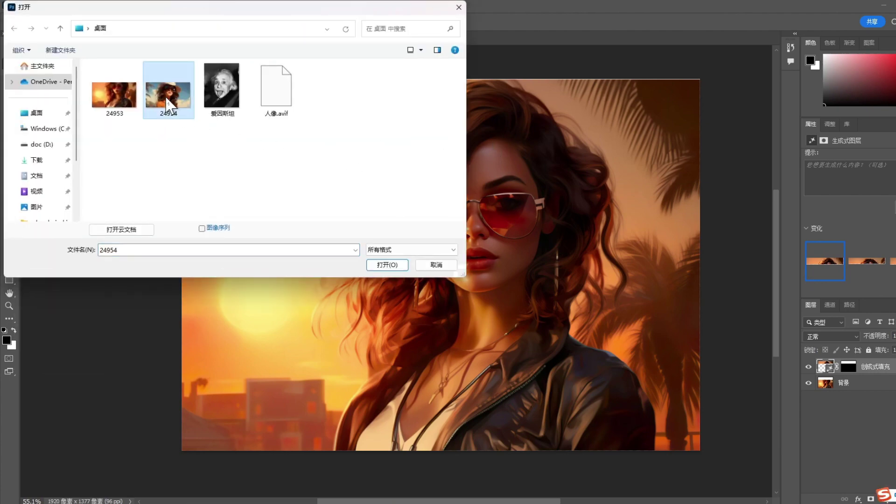
pyautogui.doubleClick(170, 105)
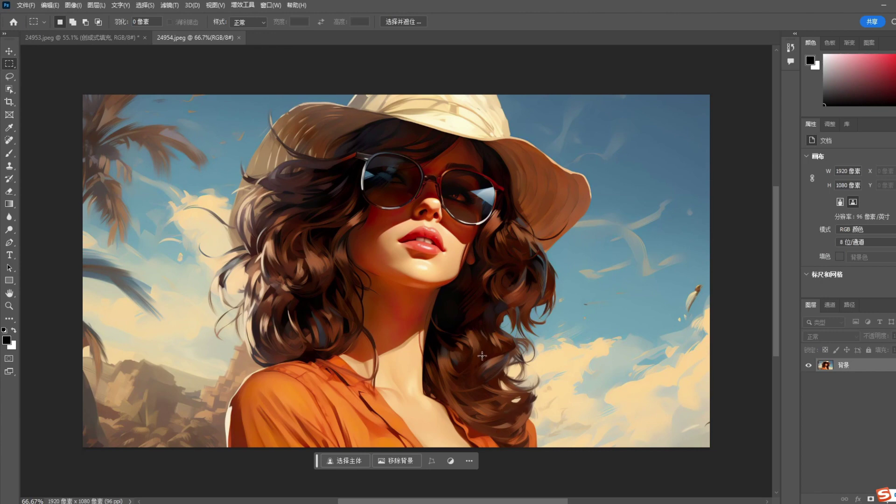
pyautogui.click(394, 459)
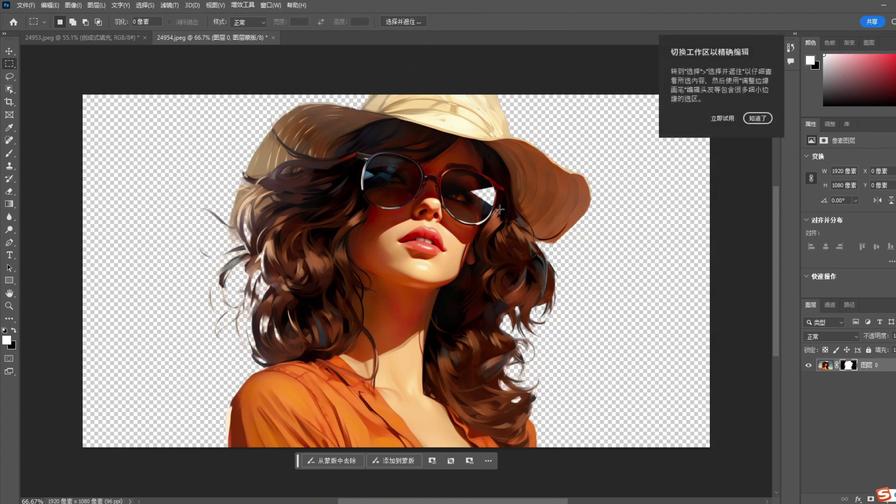
pyautogui.click(758, 119)
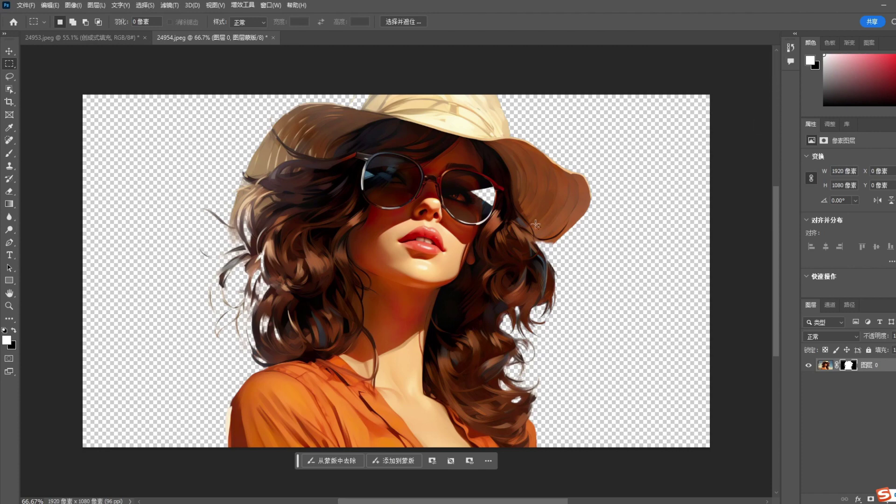
pyautogui.click(332, 461)
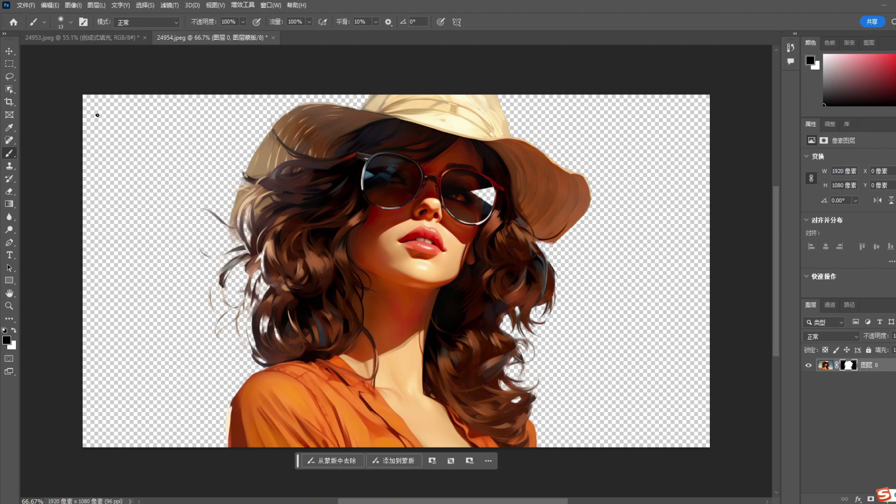
pyautogui.click(9, 51)
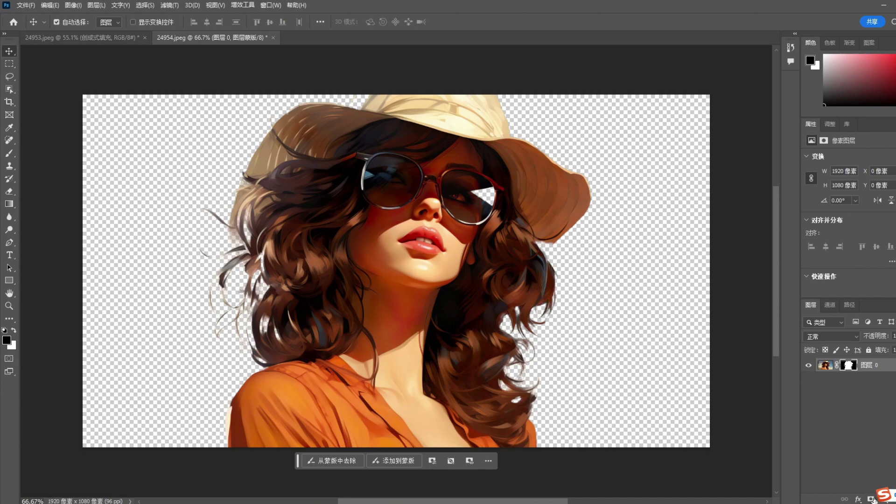
# Add a new layer below 图层 0 and marquee-select the whole canvas
pyautogui.hotkey('ctrl', 'shift', 'alt', 'n')
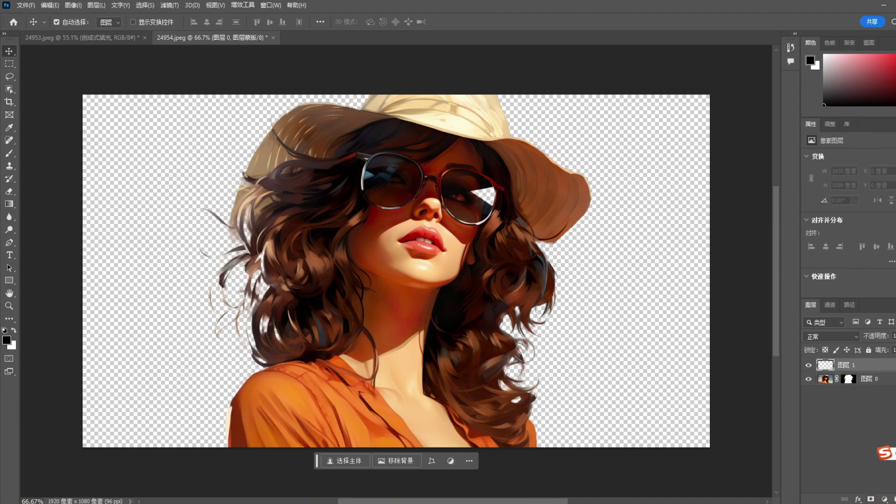
pyautogui.moveTo(877, 367); pyautogui.dragTo(867, 390)
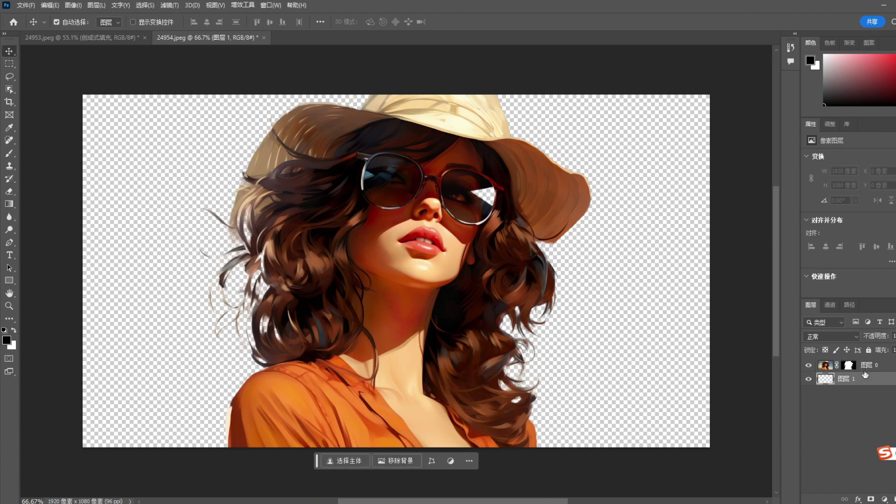
pyautogui.click(10, 63)
pyautogui.moveTo(50, 78); pyautogui.dragTo(795, 500)
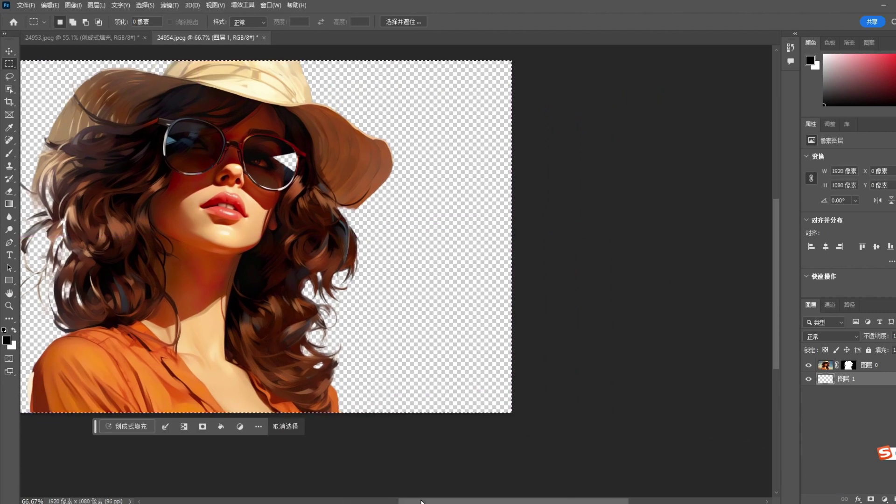
pyautogui.moveTo(400, 500)
pyautogui.mouseDown()
pyautogui.moveTo(336, 499)
pyautogui.moveTo(353, 499)
pyautogui.mouseUp()
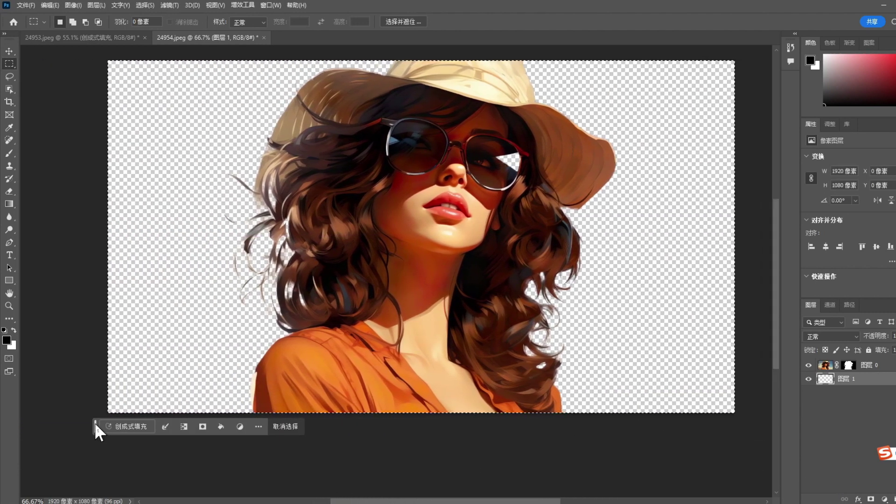
pyautogui.moveTo(95, 422)
pyautogui.mouseDown()
pyautogui.moveTo(482, 376)
pyautogui.moveTo(501, 319)
pyautogui.mouseUp()
# Generate a city background behind the woman using the prompt 城市背景
pyautogui.click(532, 320)
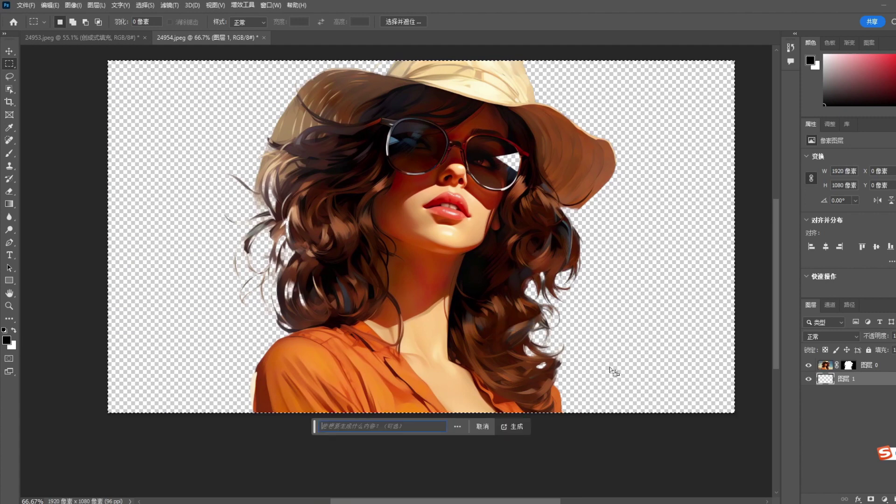
pyautogui.write('c')
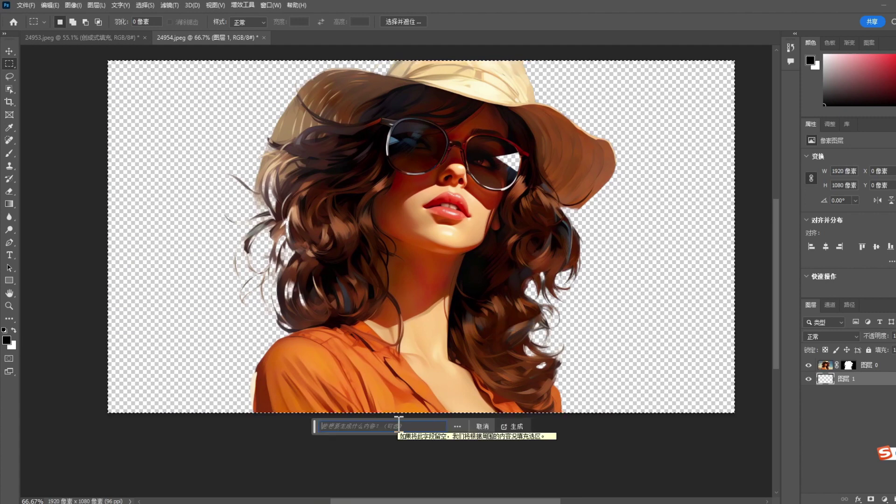
pyautogui.write('hengshi')
pyautogui.press('space')
pyautogui.write('bei')
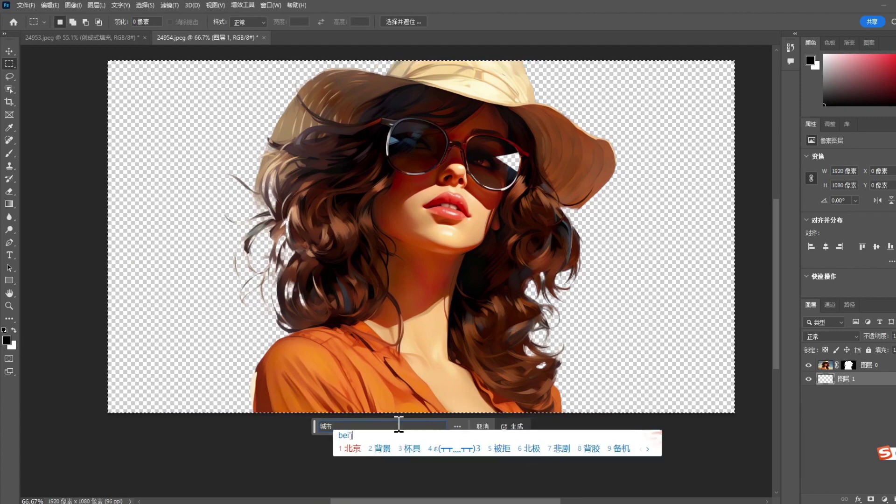
pyautogui.write('j2')
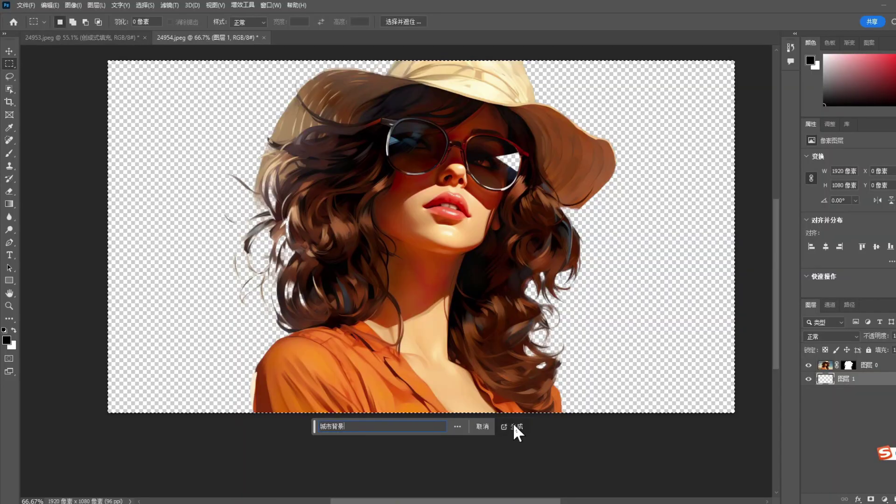
pyautogui.click(513, 426)
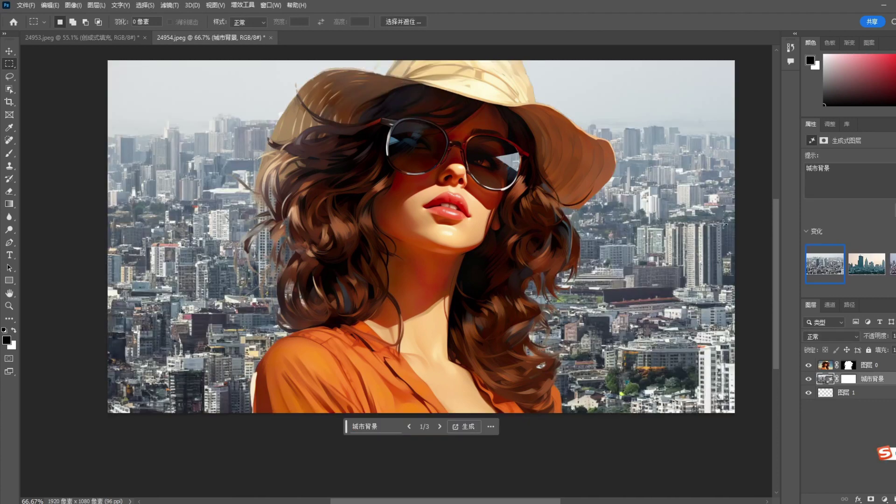
pyautogui.moveTo(866, 264)
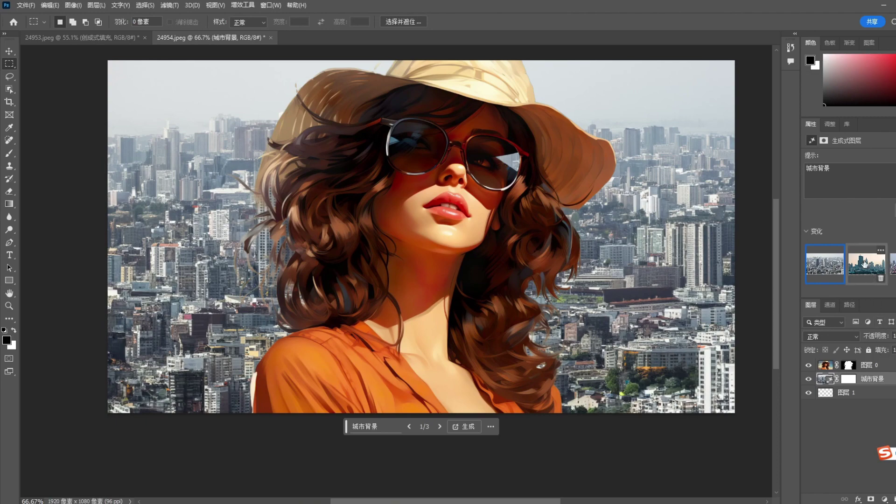
# Compare the first and second city variations, cancel prompt editing, and delete the layer
pyautogui.click(864, 265)
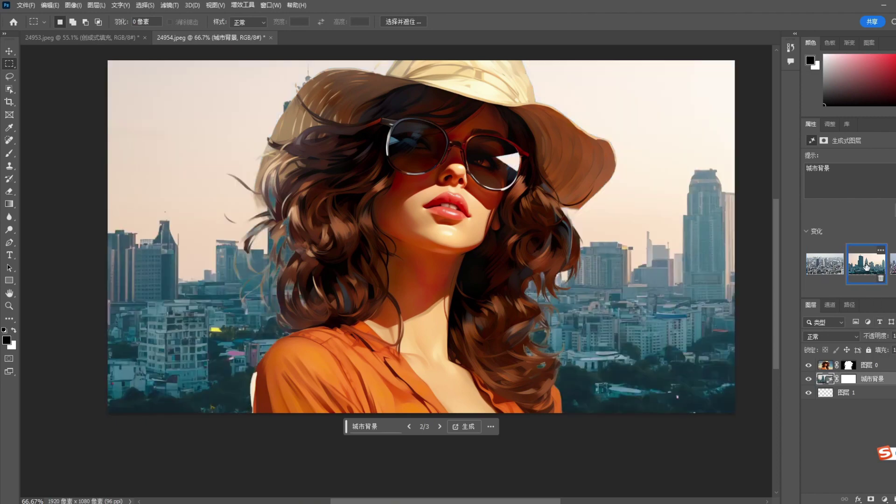
pyautogui.click(825, 264)
pyautogui.click(865, 265)
pyautogui.click(382, 427)
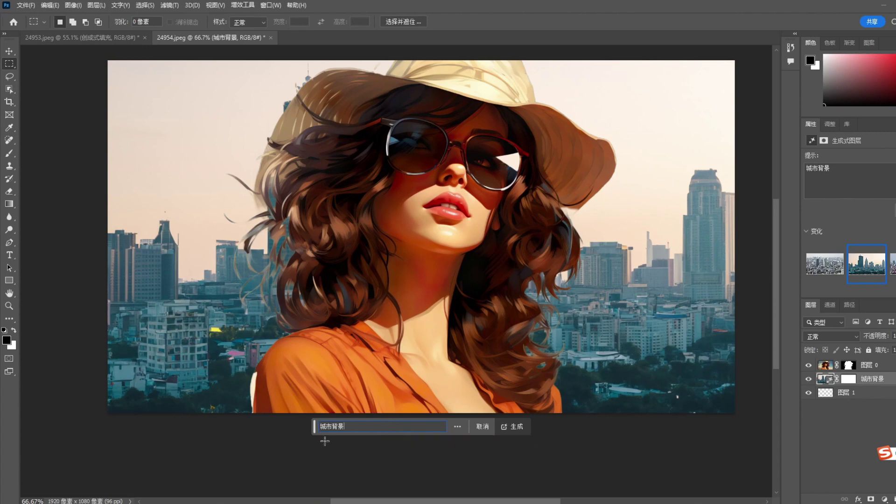
pyautogui.click(484, 425)
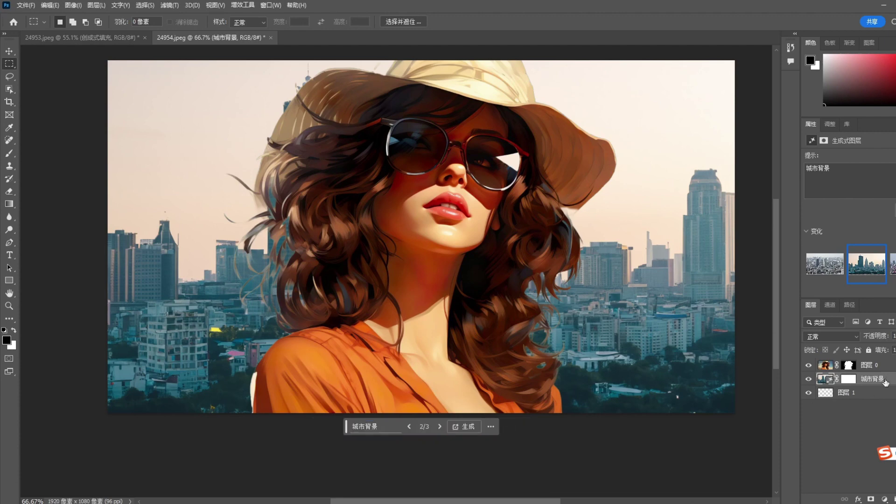
pyautogui.press('Delete')
# Confirm deleting the 城市背景 layer, check 图层 0's mask, and flatten the image
pyautogui.click(387, 185)
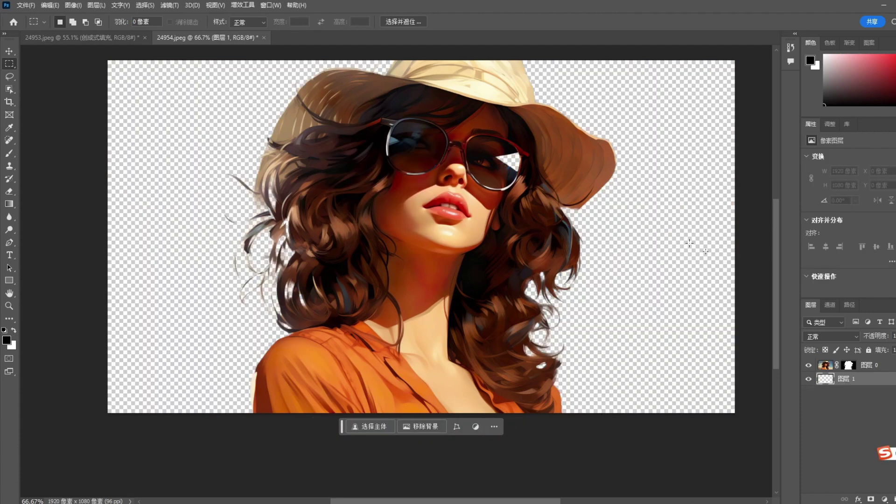
pyautogui.click(876, 365)
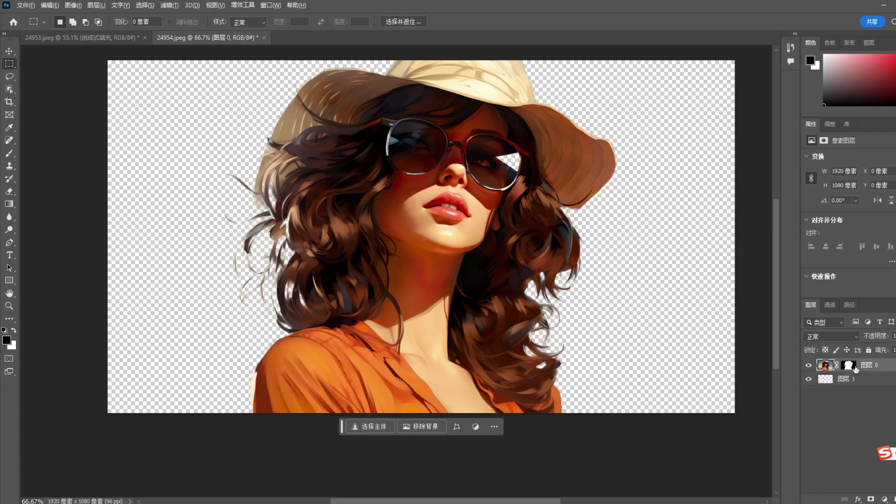
pyautogui.keyDown('alt'); pyautogui.click(855, 369); pyautogui.keyUp('alt')
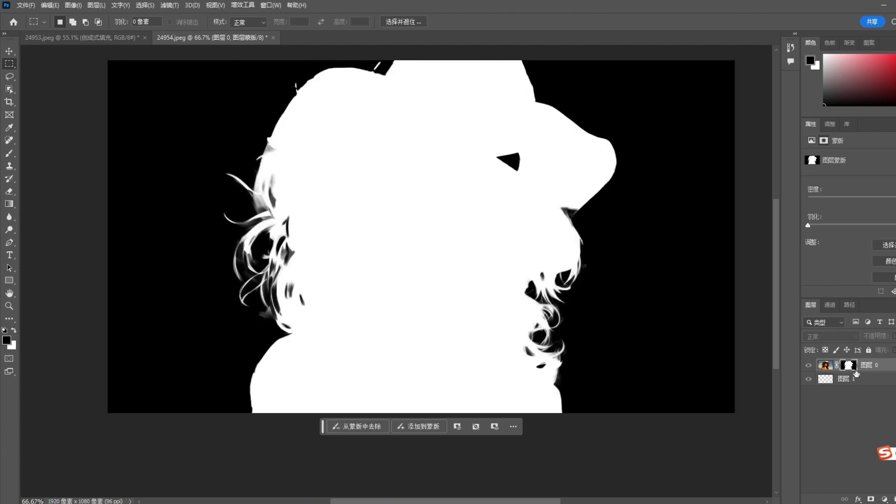
pyautogui.hotkey('ctrl', 'z')
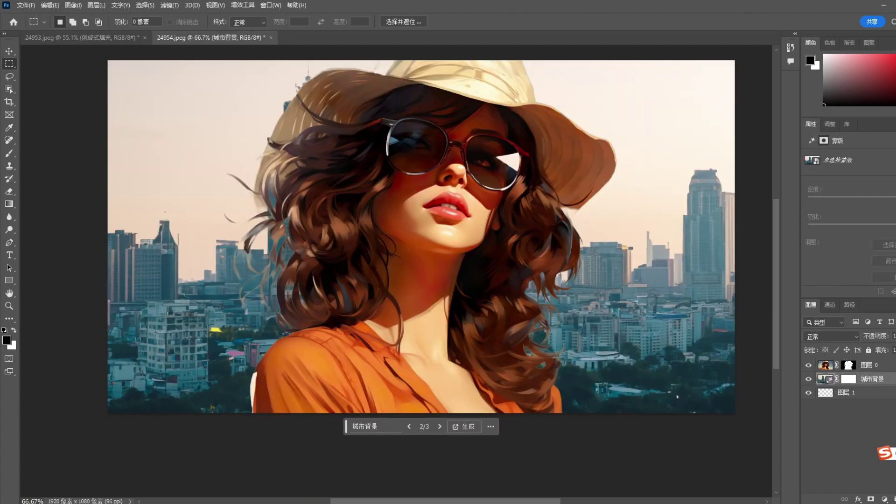
pyautogui.press('Delete')
pyautogui.rightClick(877, 366)
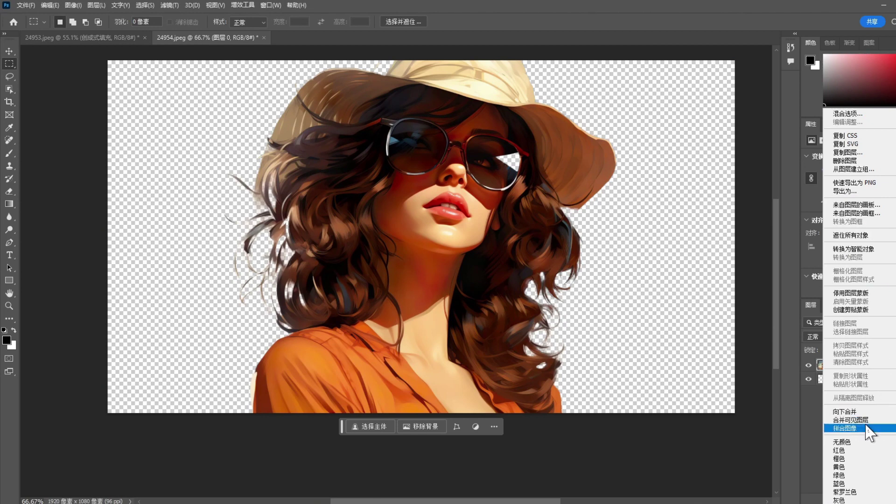
pyautogui.click(866, 426)
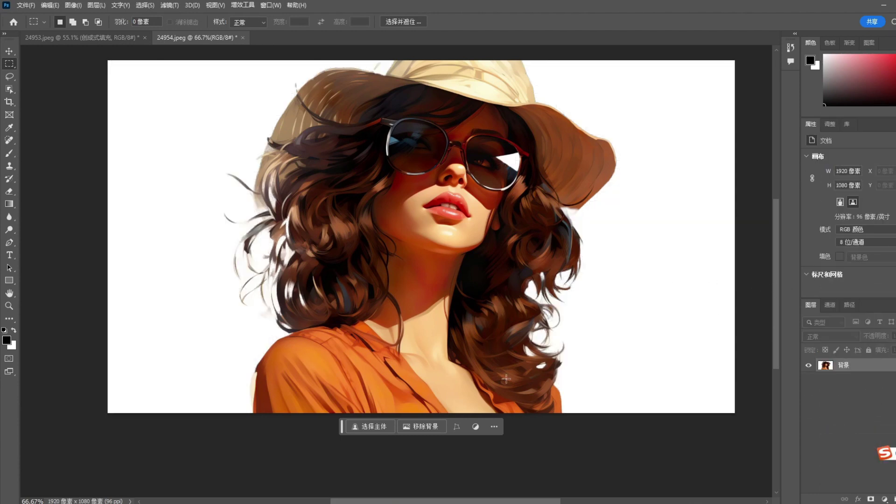
# Select the background behind the sun-hat woman and generate a background from the prompt 彩虹背景
pyautogui.click(368, 428)
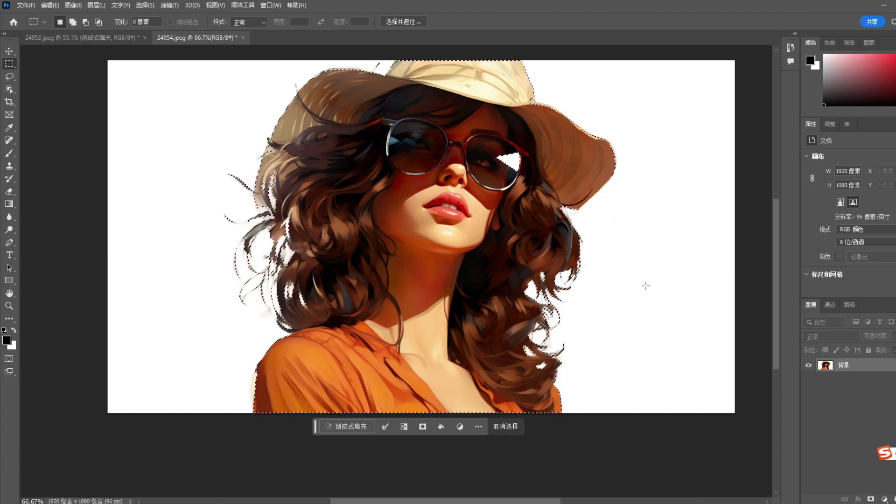
pyautogui.hotkey('ctrl', 'shift', 'i')
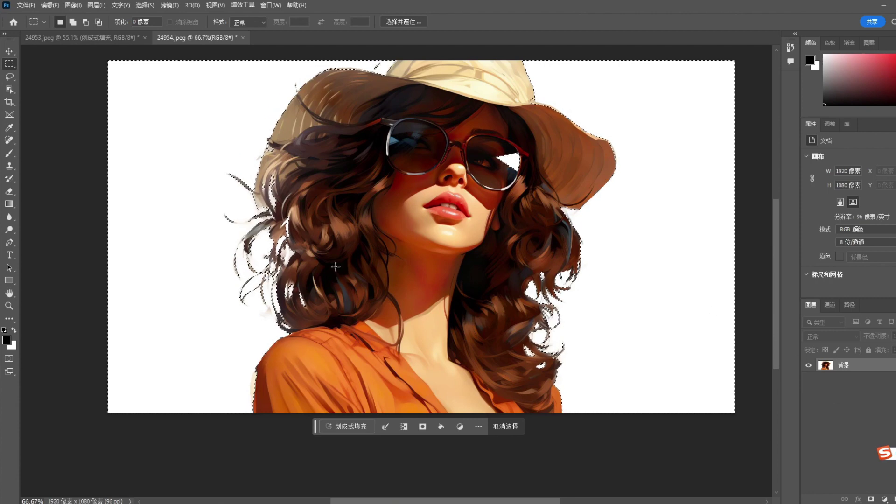
pyautogui.click(348, 426)
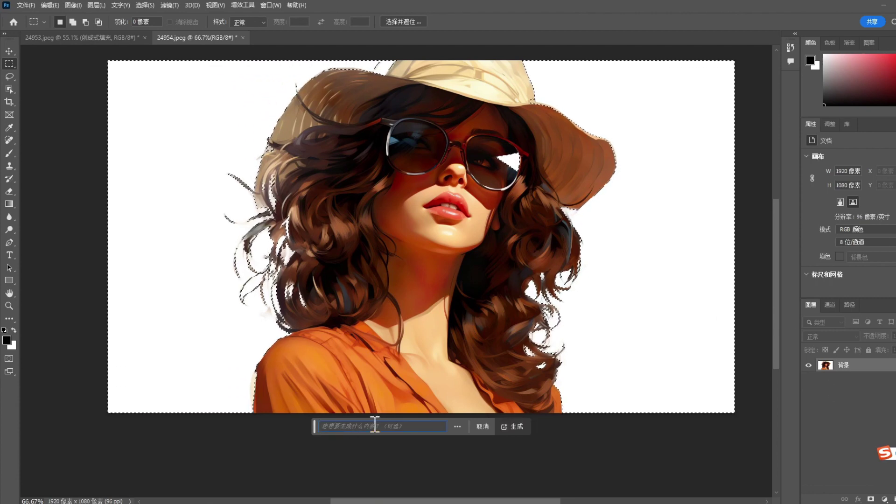
pyautogui.write('caihong')
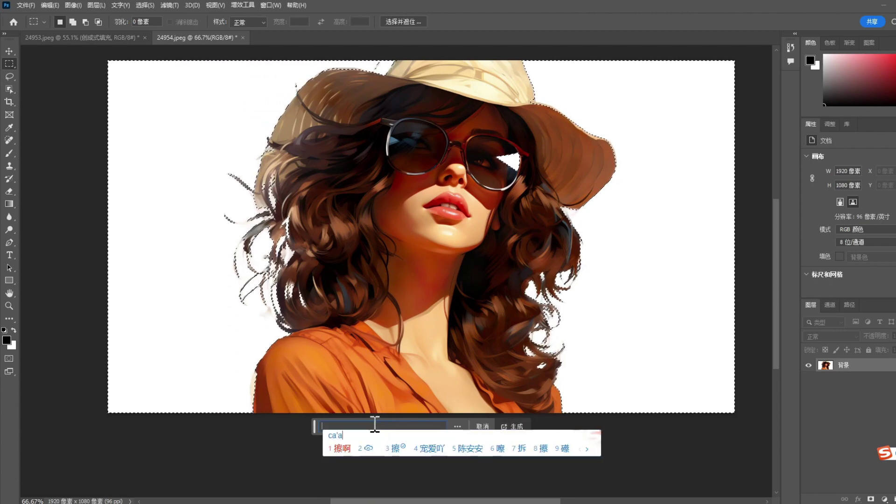
pyautogui.press('space')
pyautogui.write('bei')
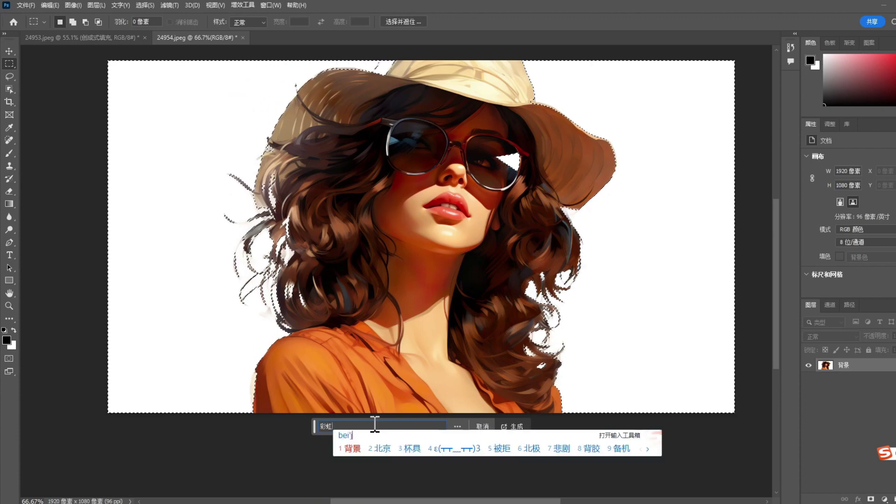
pyautogui.press('space')
pyautogui.click(515, 427)
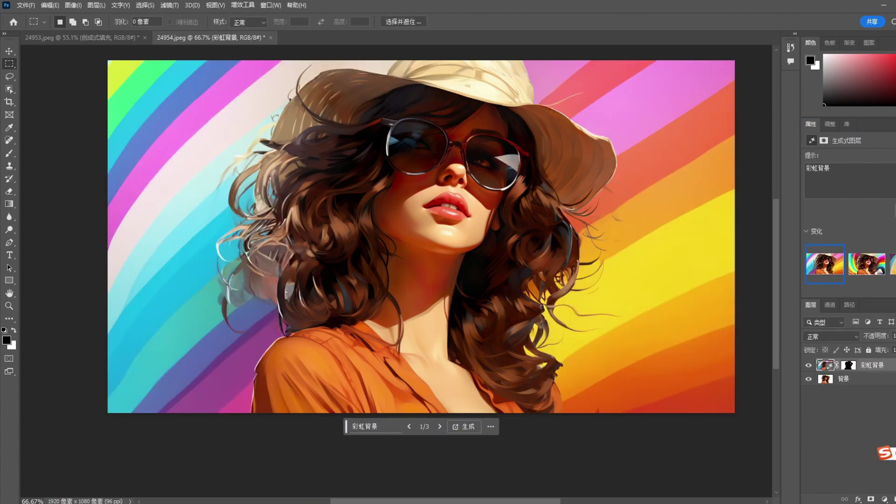
# Preview all three rainbow variations, keep variation 1/3, and switch to the Move tool
pyautogui.click(869, 266)
pyautogui.click(892, 263)
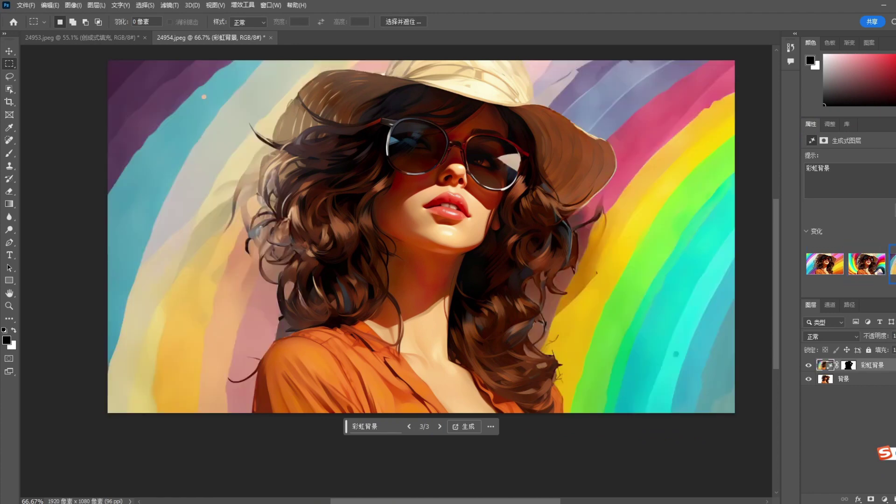
pyautogui.click(866, 264)
pyautogui.click(824, 263)
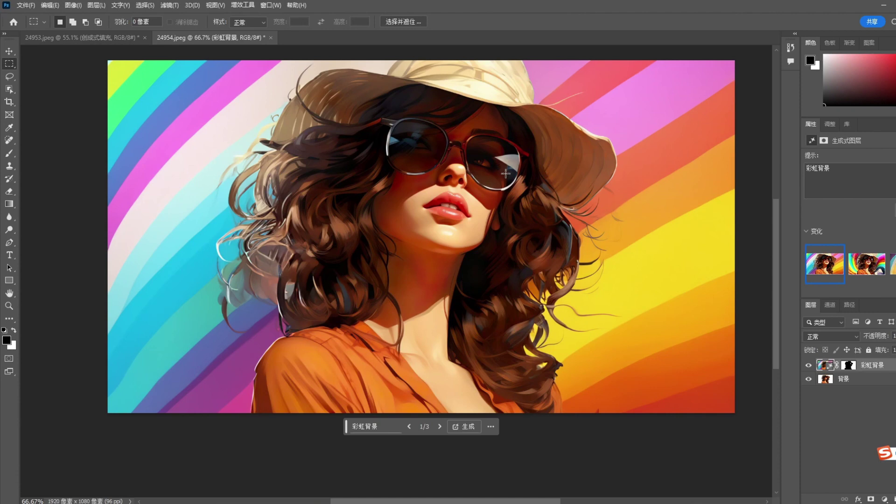
pyautogui.click(9, 51)
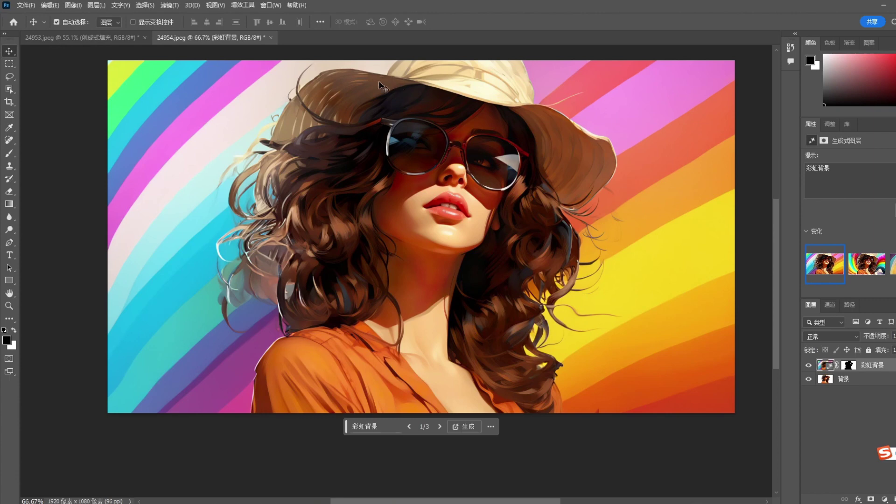
pyautogui.click(170, 5)
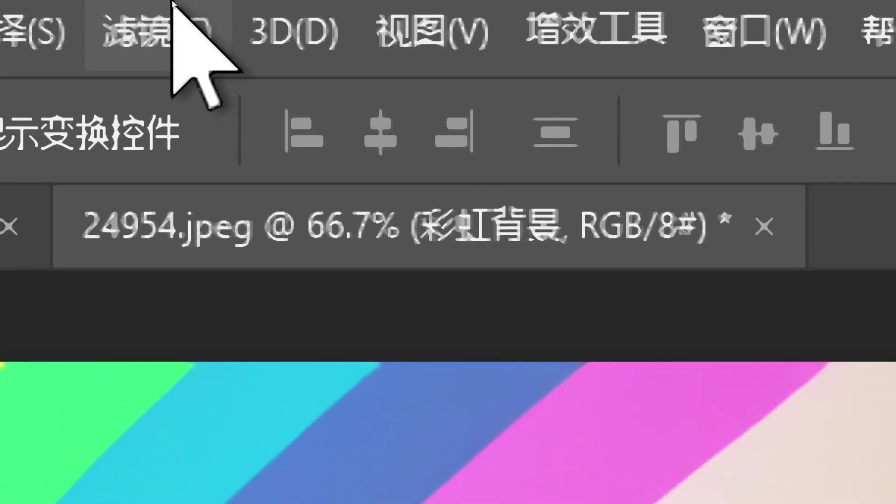
pyautogui.click(122, 20)
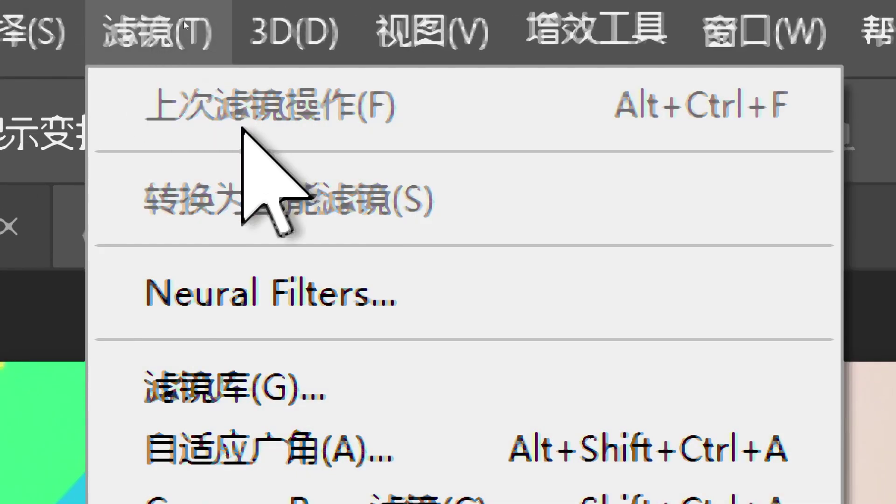
pyautogui.press('Escape')
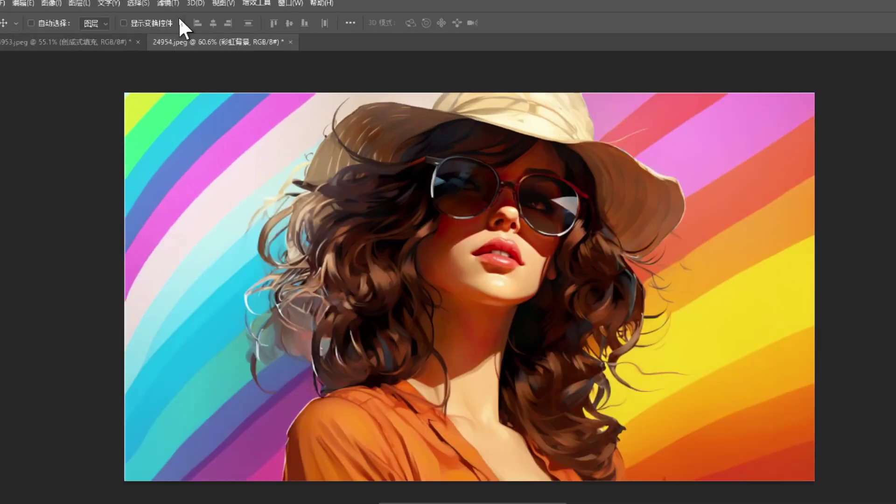
pyautogui.click(163, 4)
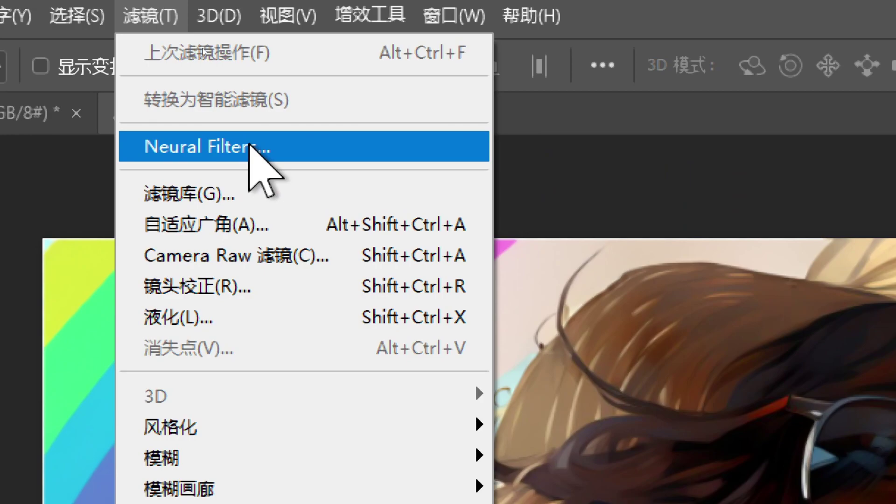
pyautogui.click(250, 146)
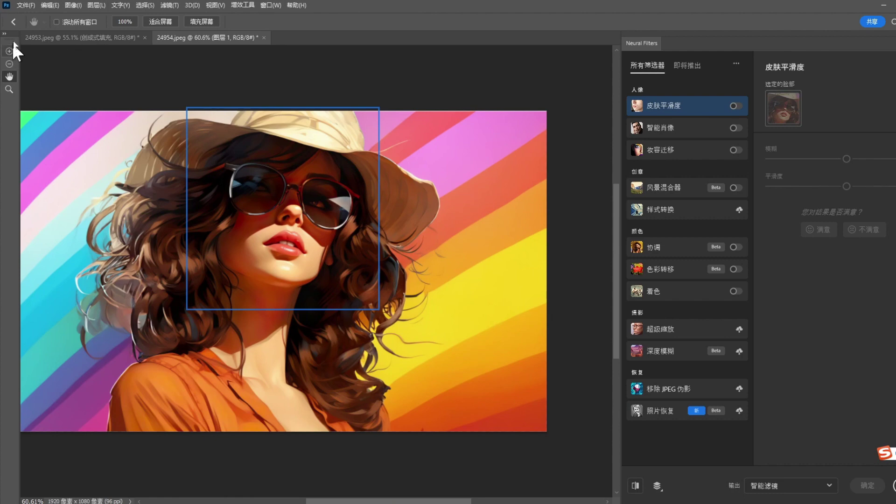
pyautogui.click(13, 21)
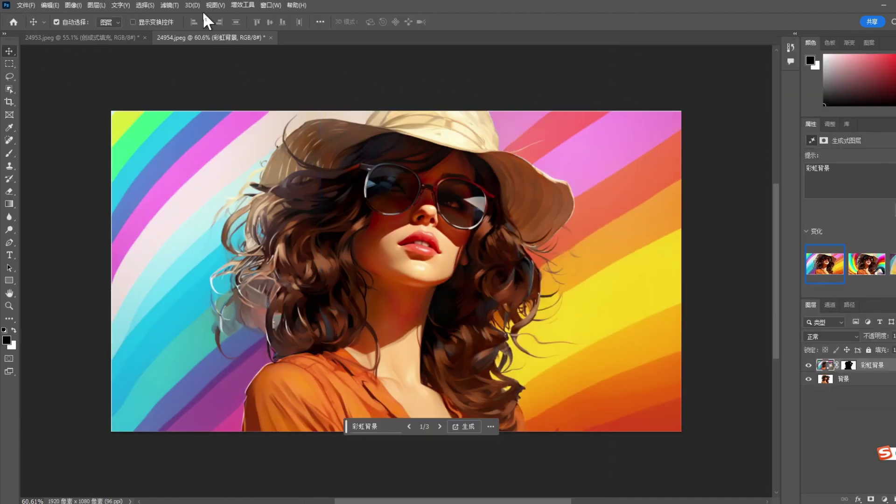
# Add empty layer 图层 1, dismiss the failed Neural Filters attempt, and reselect 彩虹背景
pyautogui.hotkey('ctrl', 'shift', 'alt', 'n')
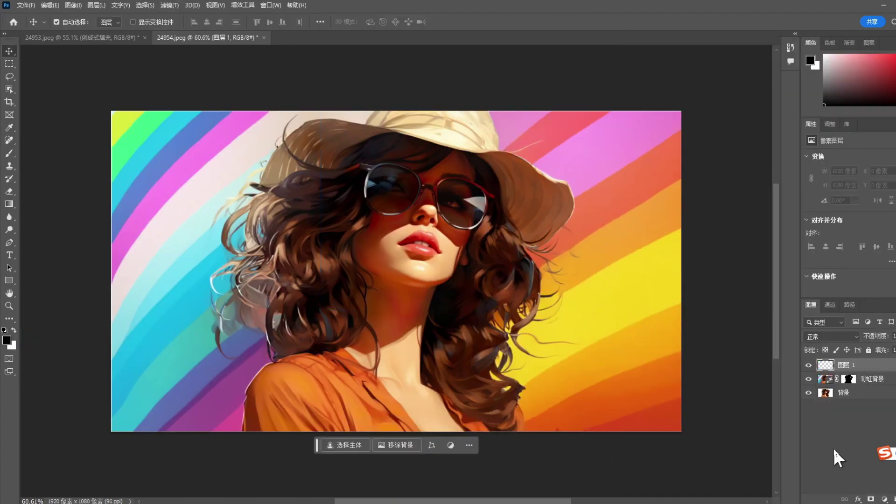
pyautogui.click(169, 6)
pyautogui.click(189, 49)
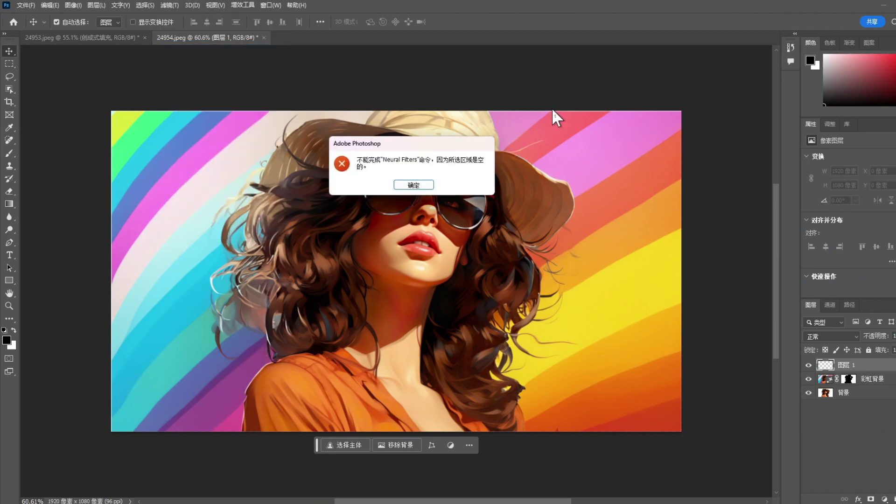
pyautogui.click(411, 184)
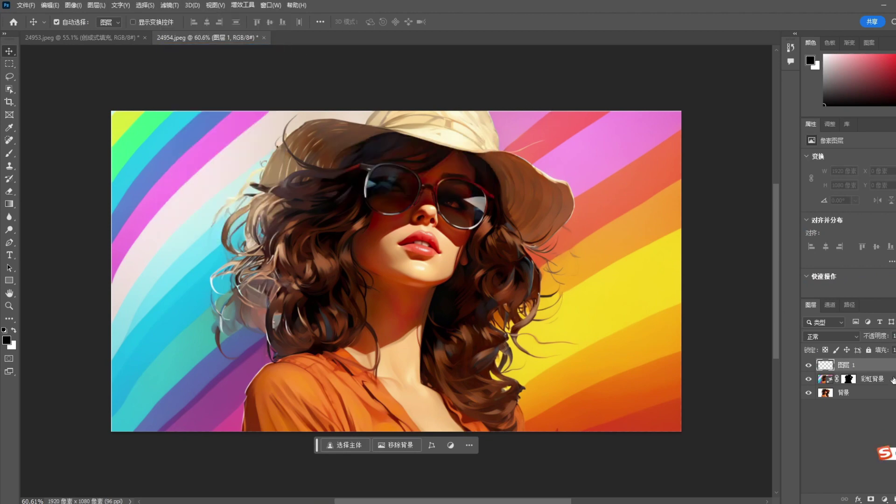
pyautogui.click(892, 379)
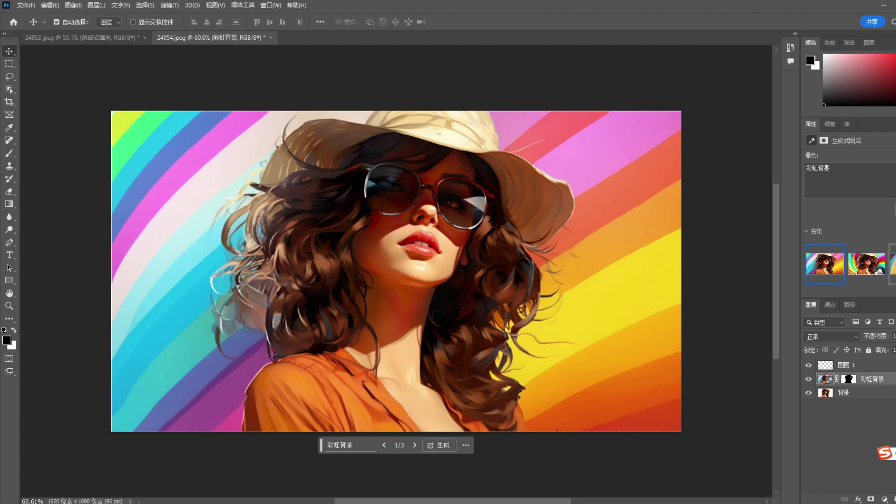
# Open 人像.avif through Camera Raw, unedited, as a new document
pyautogui.click(26, 5)
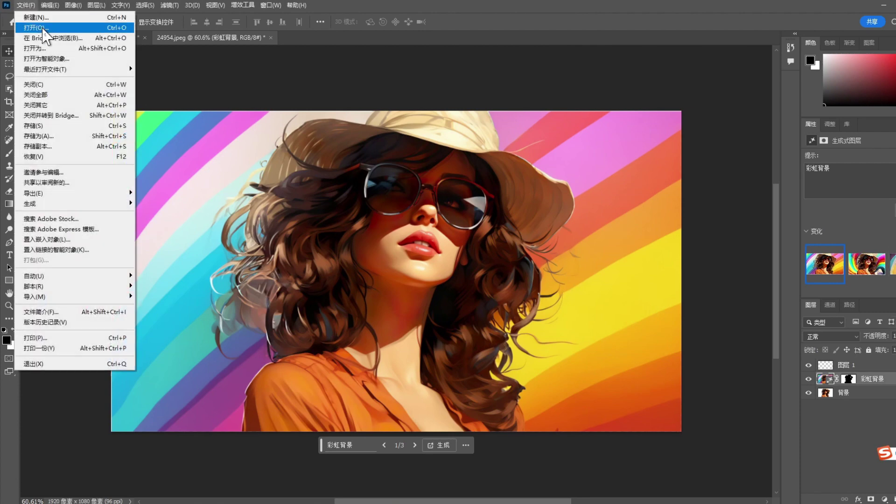
pyautogui.click(45, 28)
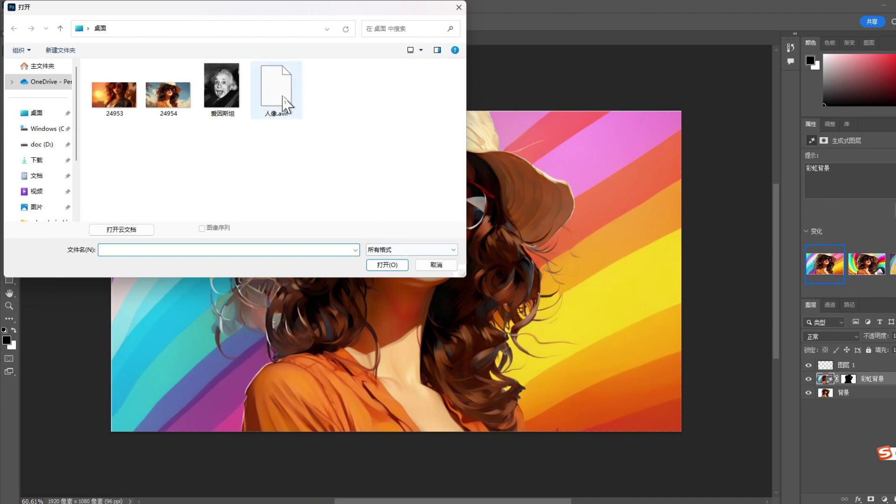
pyautogui.doubleClick(284, 104)
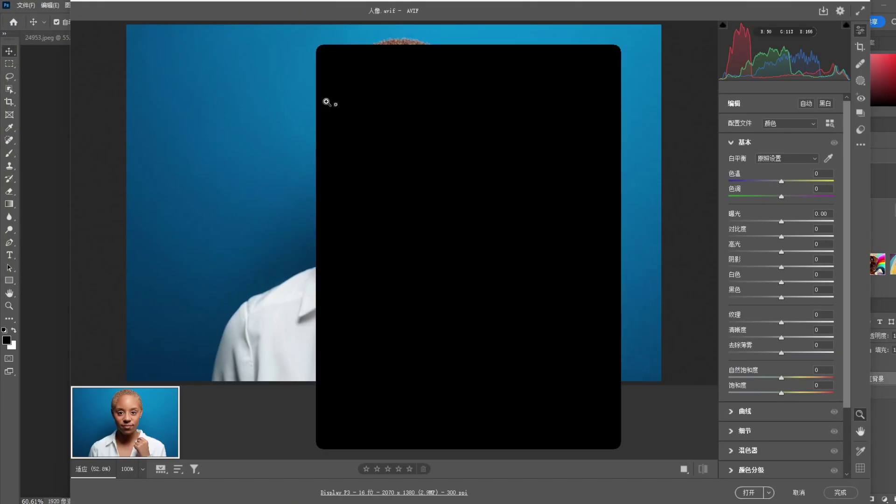
pyautogui.click(562, 430)
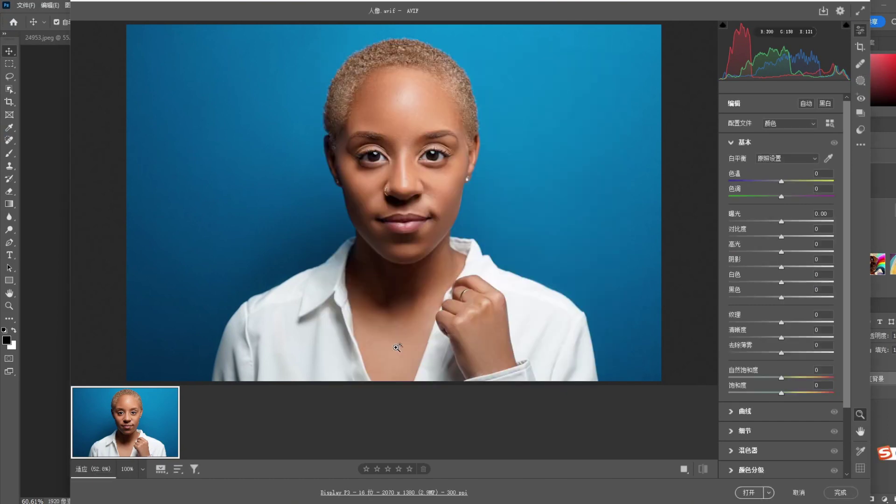
pyautogui.click(748, 493)
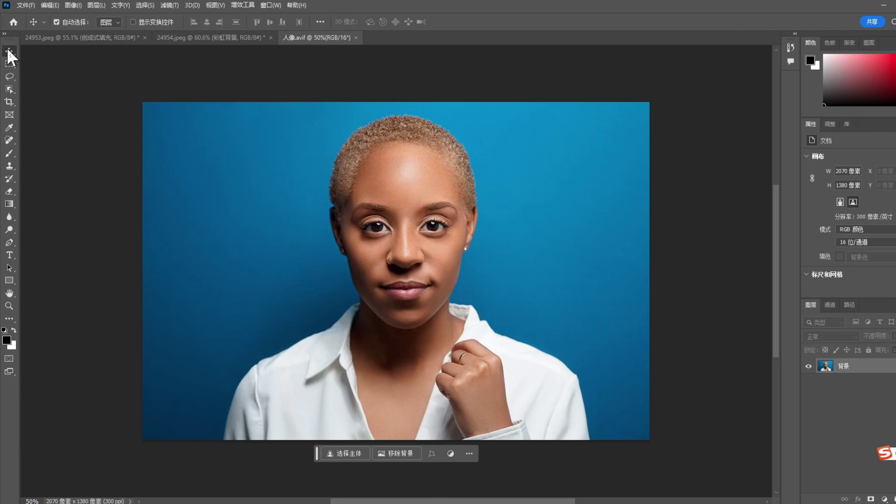
# Launch Filter > Neural Filters on the blue-backdrop portrait
pyautogui.click(145, 5)
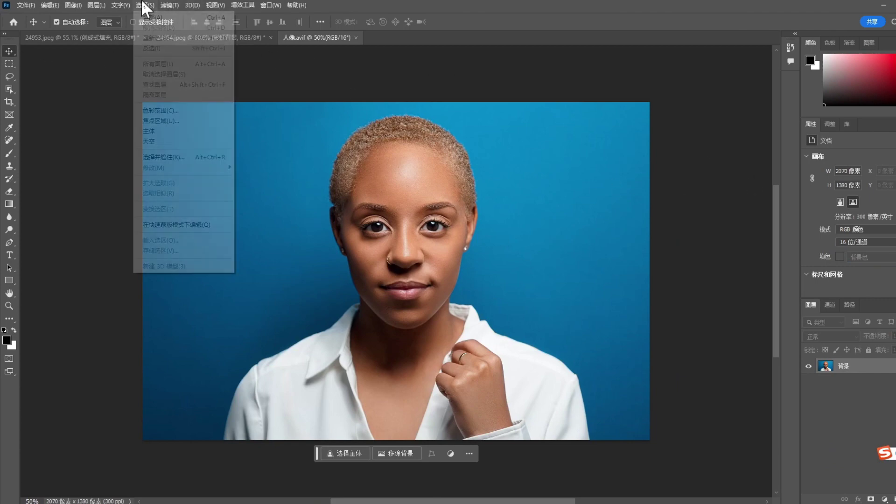
pyautogui.click(190, 50)
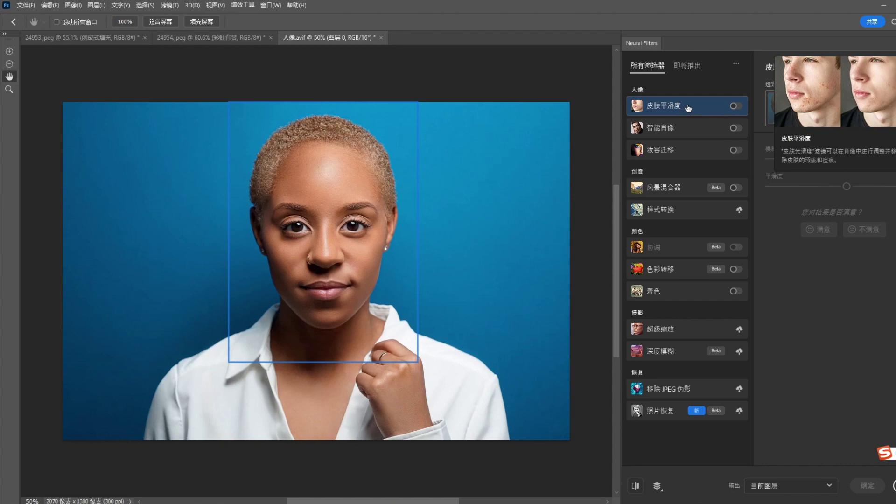
# Enable Smart Portrait, max out Happiness (幸福), and expand the Expression and Global sections
pyautogui.click(693, 135)
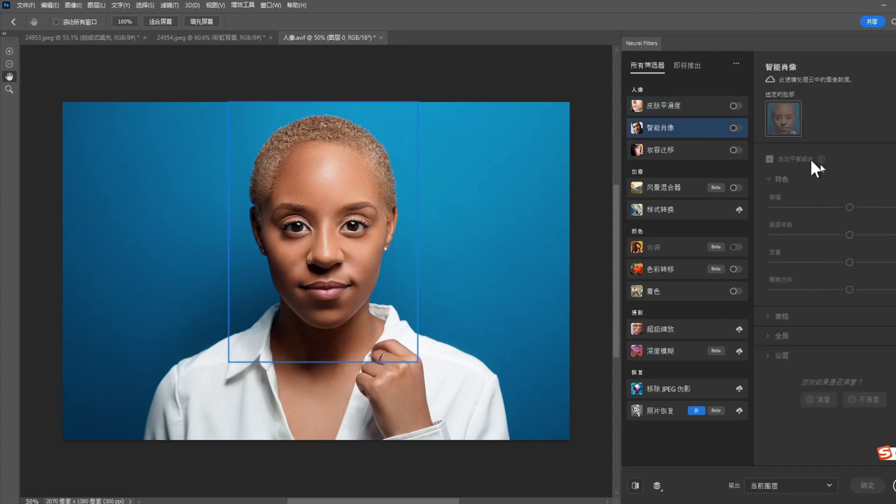
pyautogui.click(736, 128)
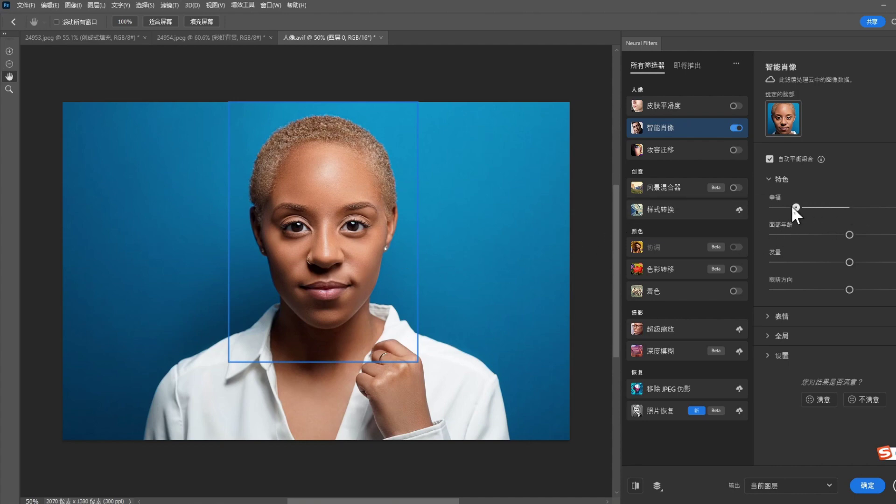
pyautogui.moveTo(796, 207); pyautogui.dragTo(894, 210)
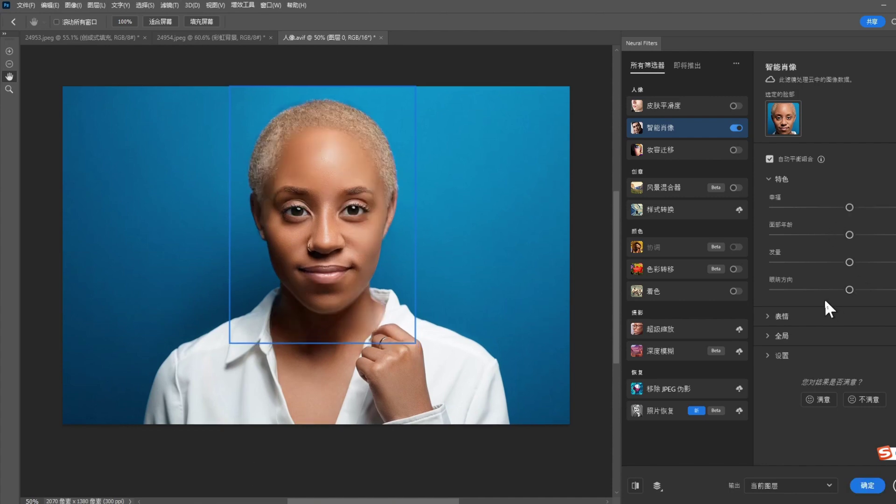
pyautogui.click(825, 316)
pyautogui.scroll(-1, 823, 336)
pyautogui.click(821, 383)
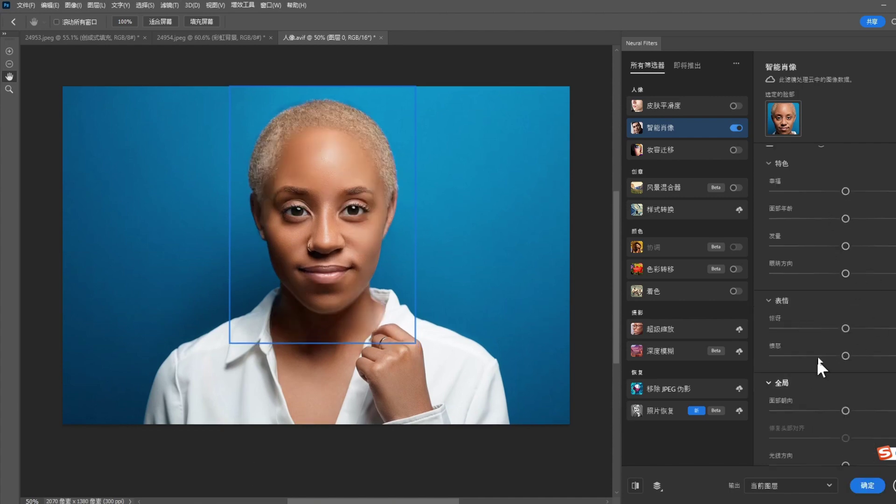
pyautogui.scroll(-2, 823, 280)
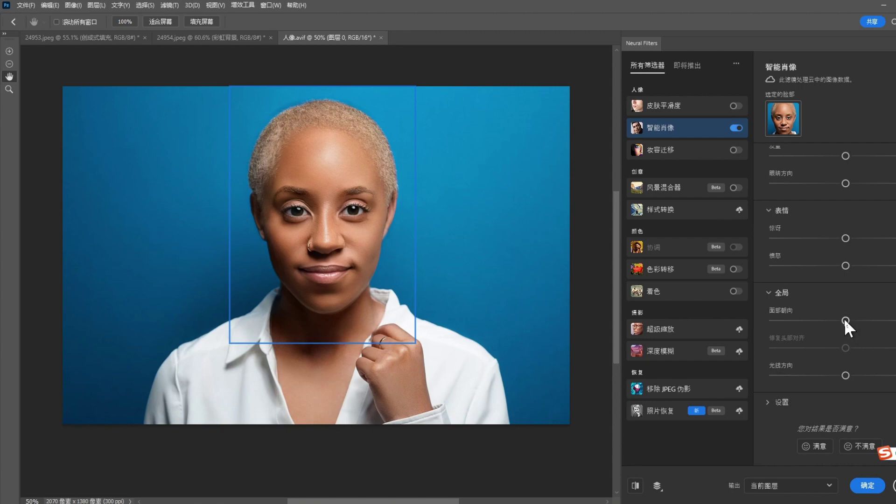
# Swing the Face Direction slider both ways and lower the Head Alignment correction
pyautogui.moveTo(845, 320); pyautogui.dragTo(890, 320)
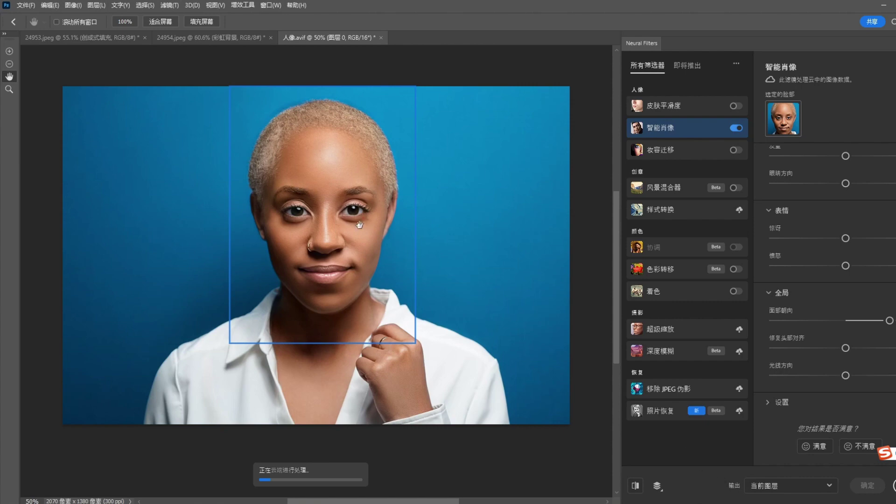
pyautogui.scroll(3, 854, 223)
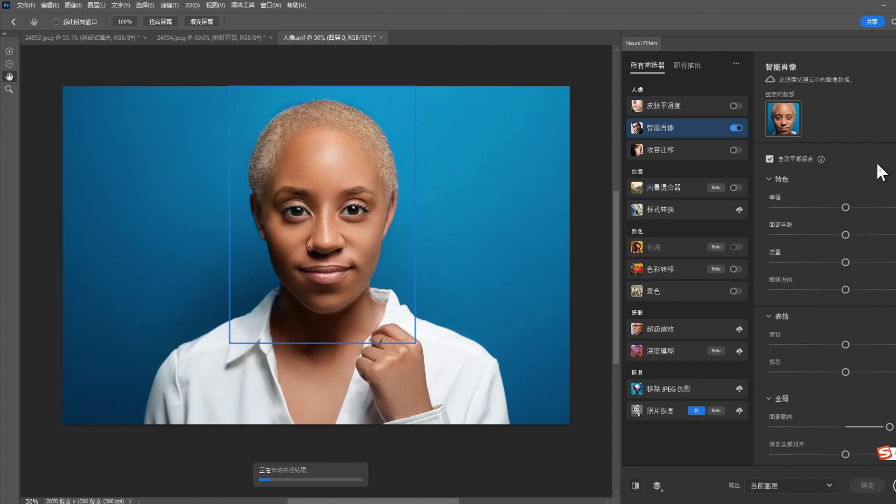
pyautogui.scroll(-3, 830, 279)
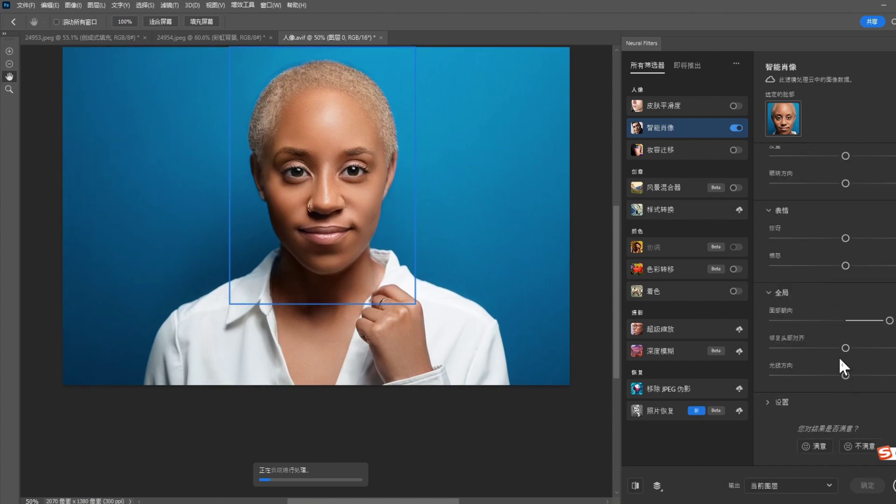
pyautogui.scroll(3, 849, 248)
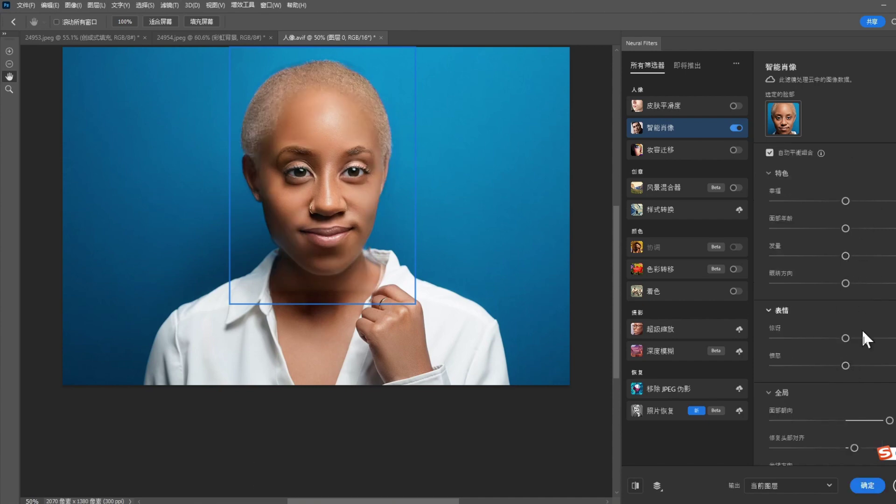
pyautogui.scroll(-3, 863, 298)
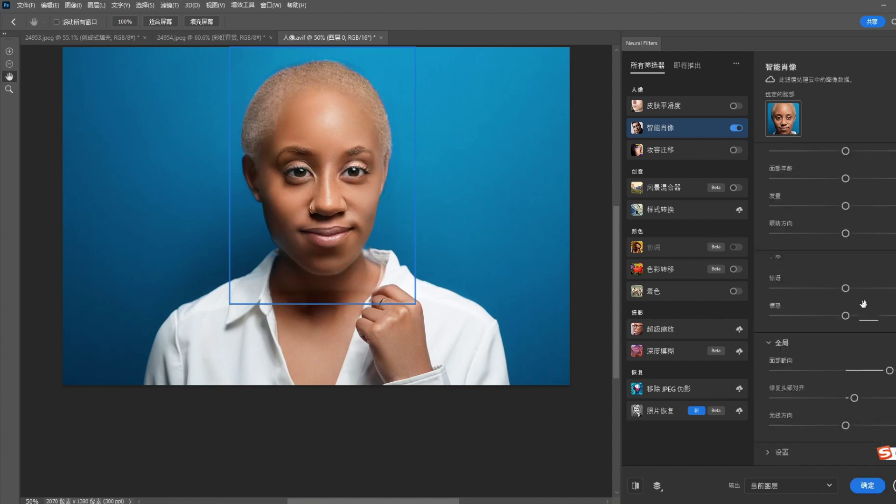
pyautogui.moveTo(884, 321); pyautogui.dragTo(804, 321)
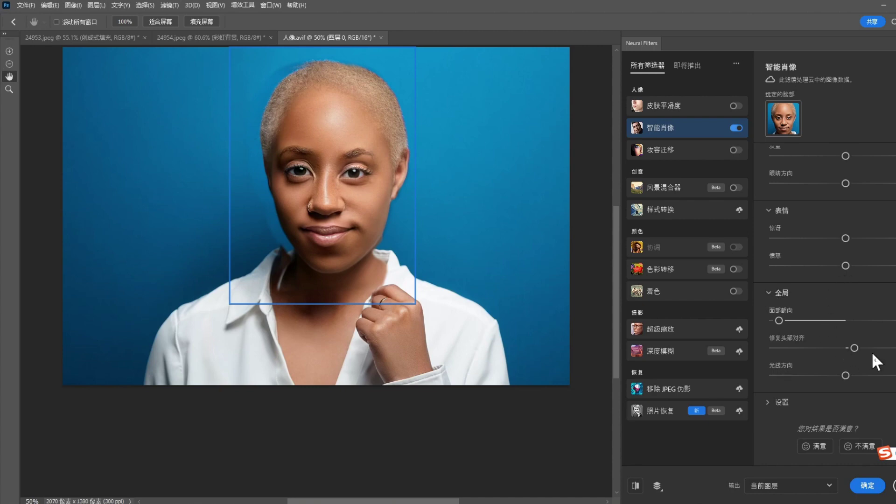
pyautogui.moveTo(876, 347); pyautogui.dragTo(773, 346)
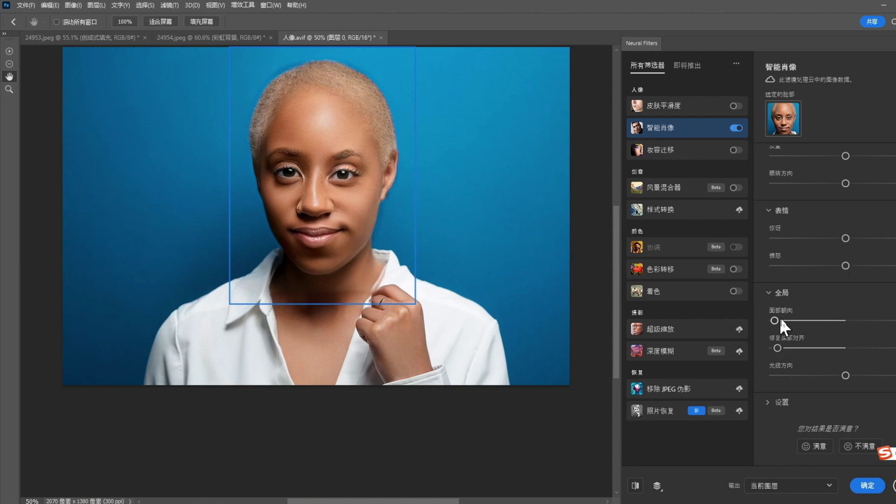
pyautogui.moveTo(776, 320); pyautogui.dragTo(875, 321)
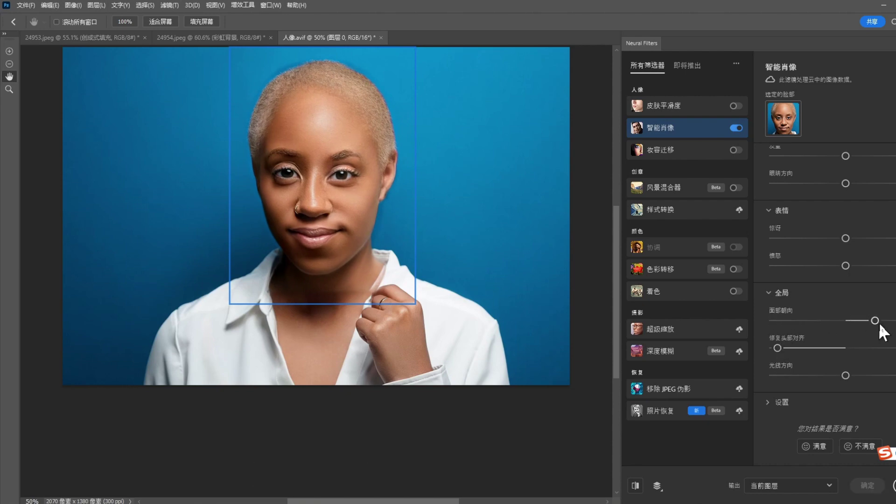
# Raise Head Alignment back up and set Anger to just below maximum
pyautogui.click(867, 348)
pyautogui.scroll(1, 878, 261)
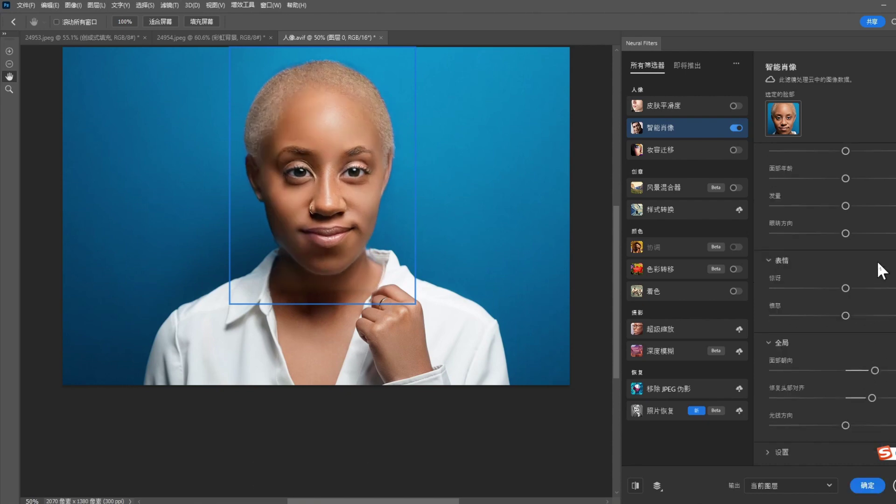
pyautogui.click(894, 316)
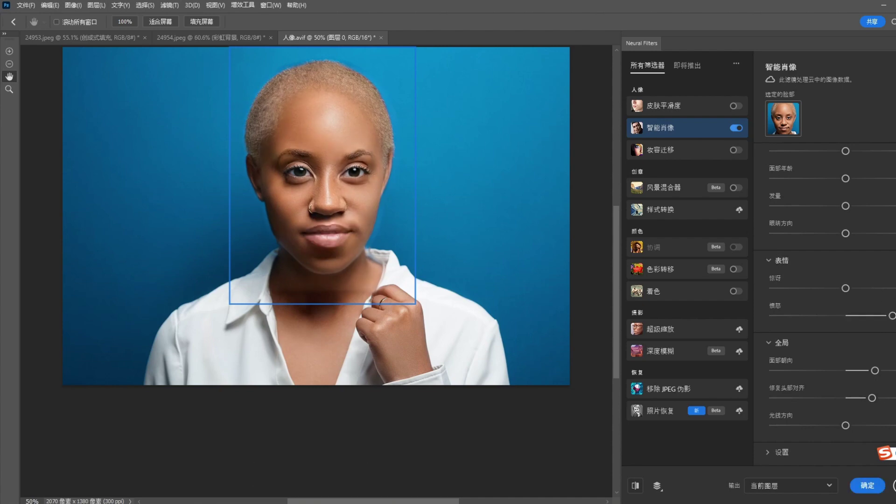
pyautogui.moveTo(894, 316); pyautogui.dragTo(881, 316)
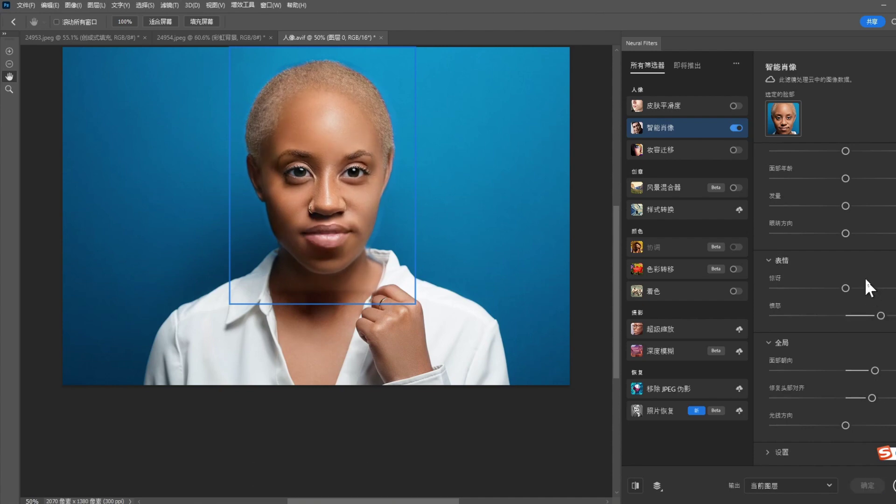
# Max out Facial Age and Hair Thickness, then apply the Smart Portrait result
pyautogui.scroll(-2, 853, 233)
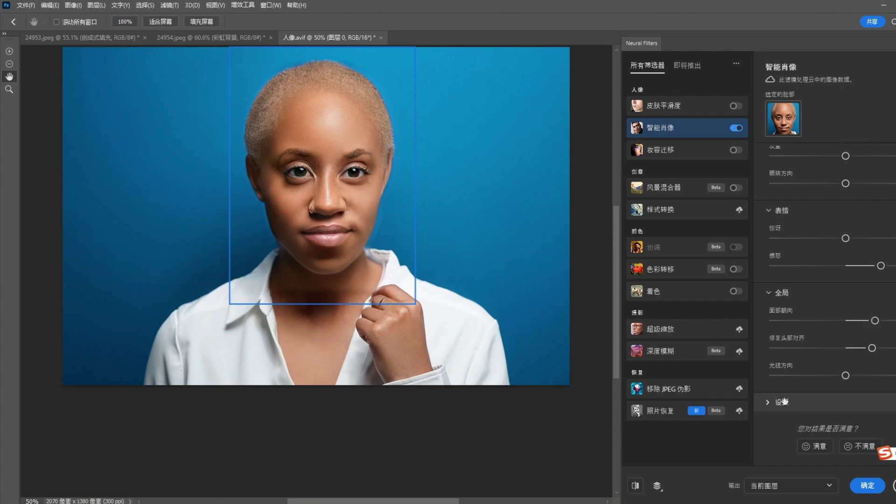
pyautogui.scroll(-2, 830, 284)
pyautogui.scroll(3, 861, 295)
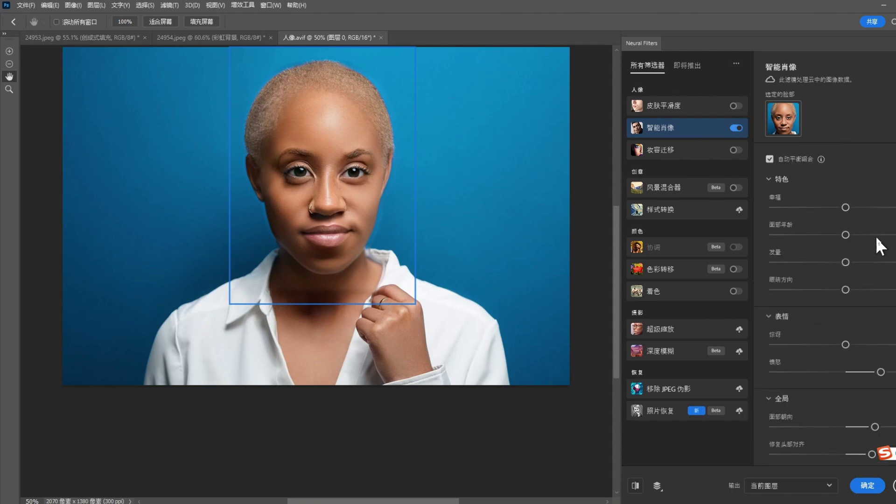
pyautogui.moveTo(876, 235); pyautogui.dragTo(895, 235)
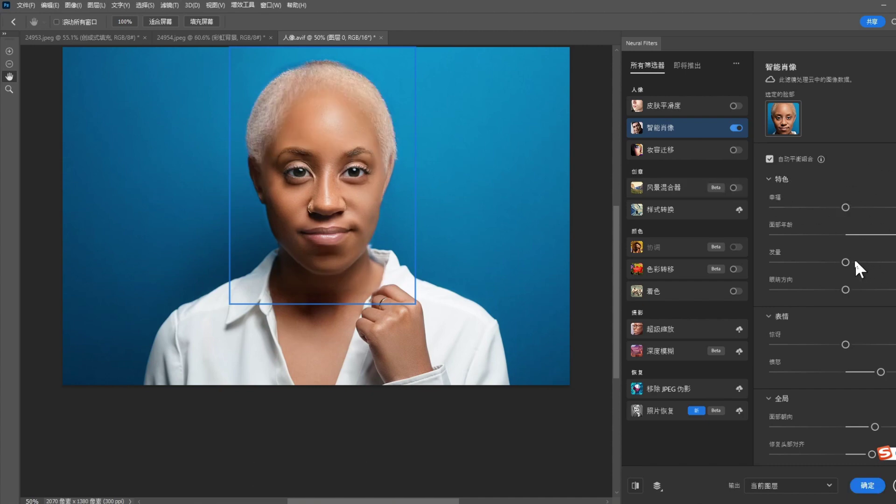
pyautogui.moveTo(845, 262); pyautogui.dragTo(895, 262)
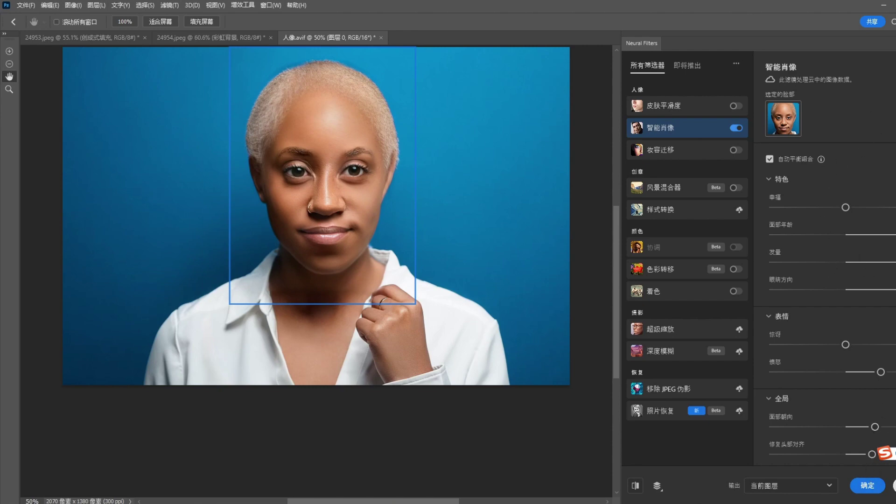
pyautogui.click(867, 485)
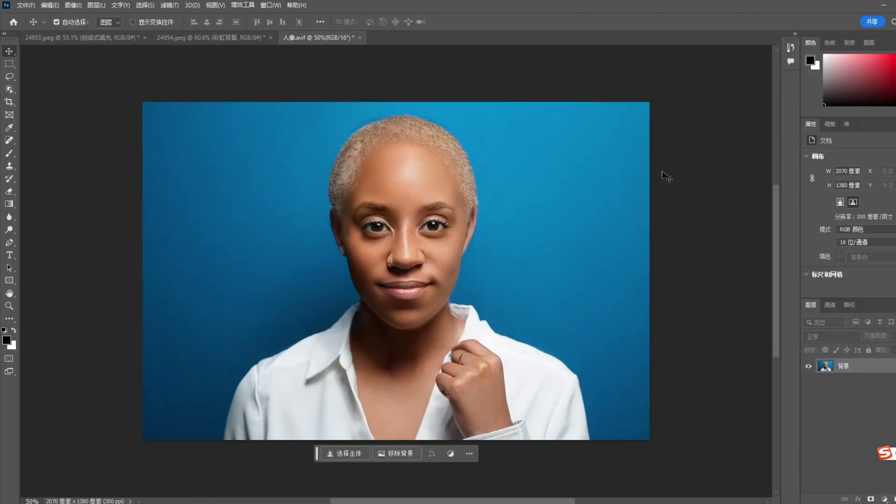
# Reopen Neural Filters from the Filter menu on the retouched portrait
pyautogui.click(172, 5)
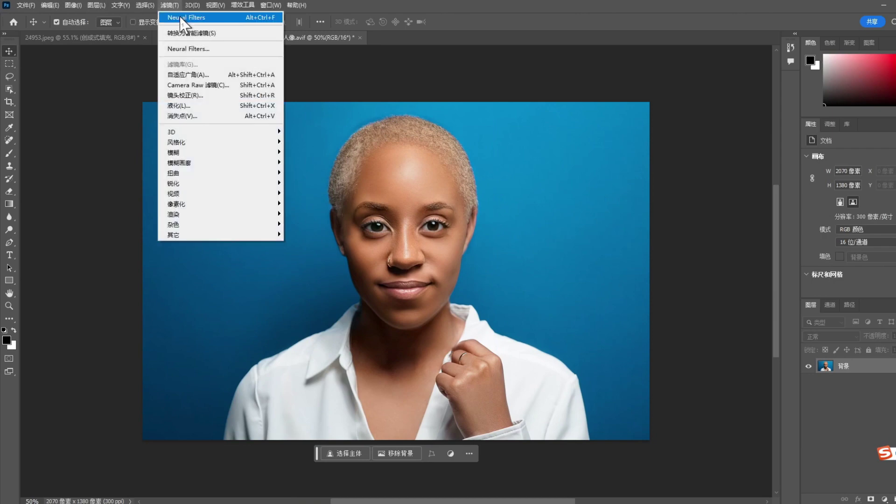
pyautogui.click(189, 48)
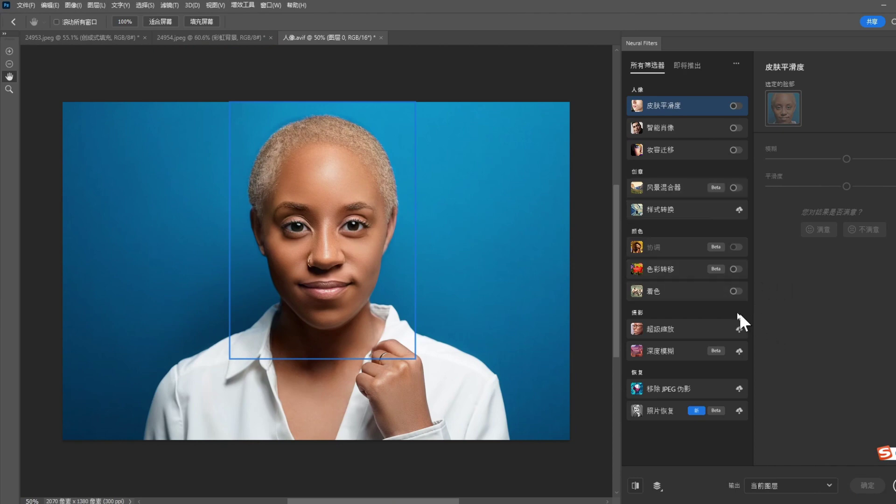
pyautogui.moveTo(686, 291)
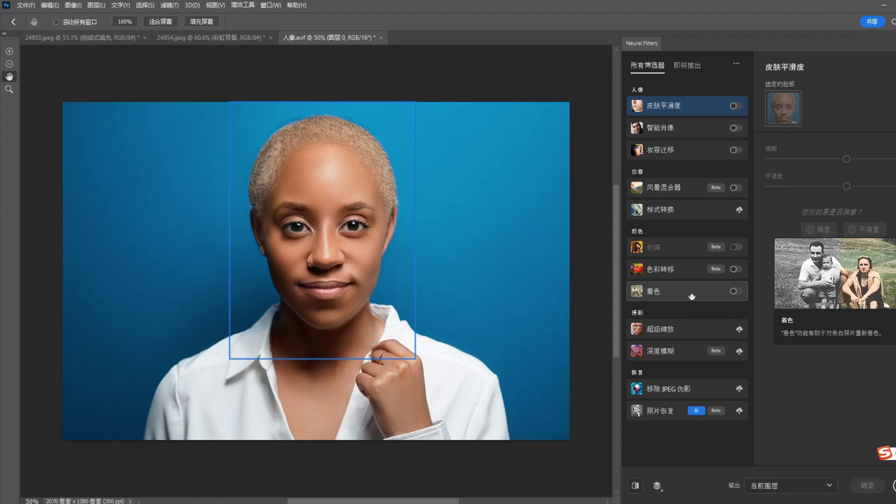
# Close Neural Filters, choosing Don't Accept to discard the pending filter
pyautogui.click(25, 5)
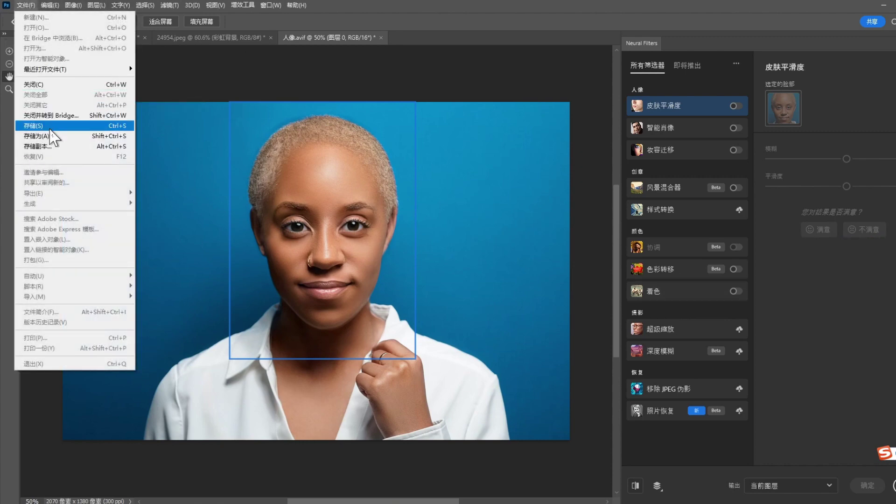
pyautogui.click(88, 85)
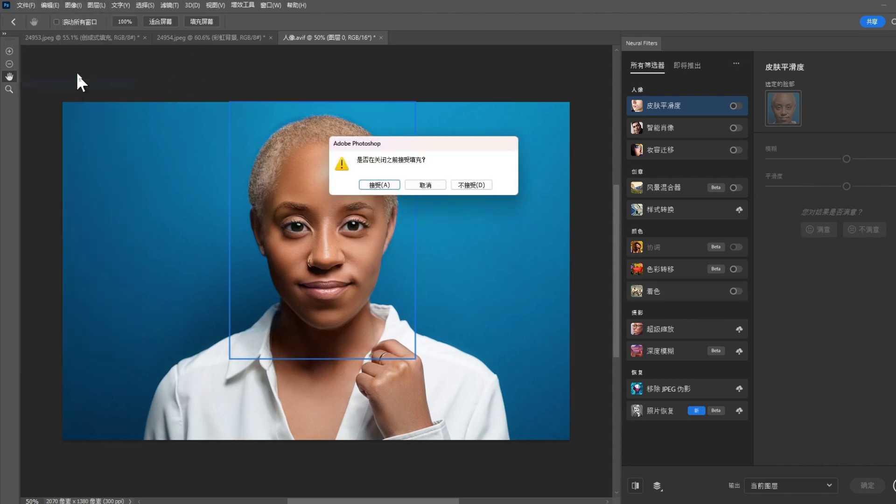
pyautogui.click(465, 185)
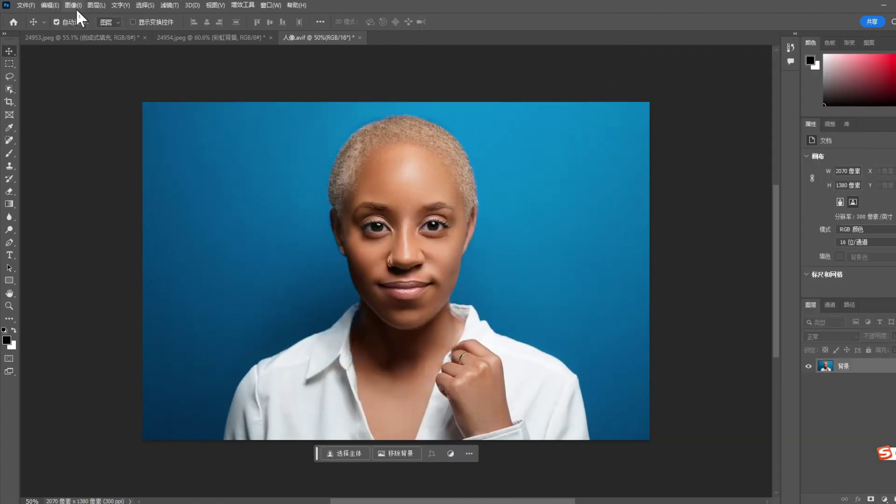
# Open the black-and-white photo 爱因斯坦.jpg as a new document
pyautogui.click(22, 5)
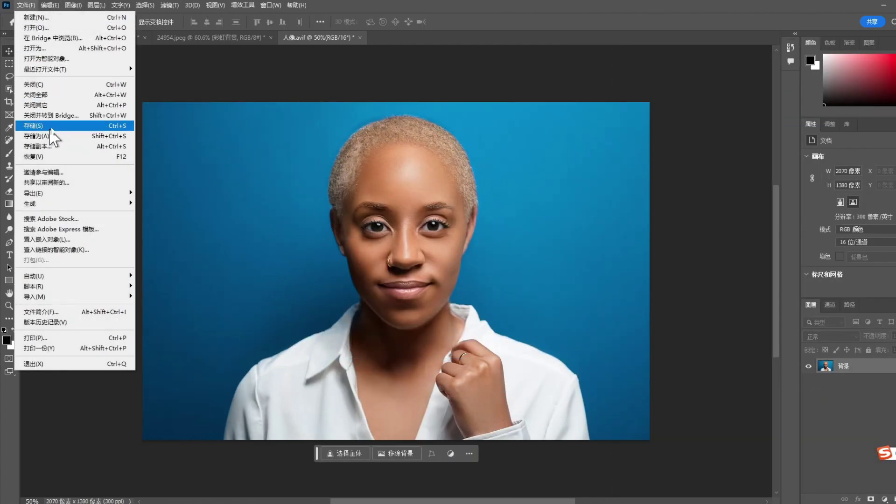
pyautogui.click(37, 28)
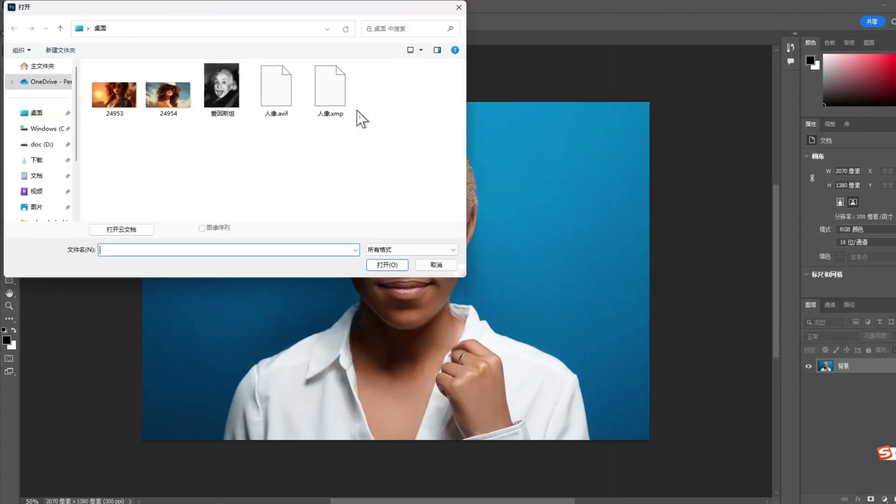
pyautogui.doubleClick(224, 89)
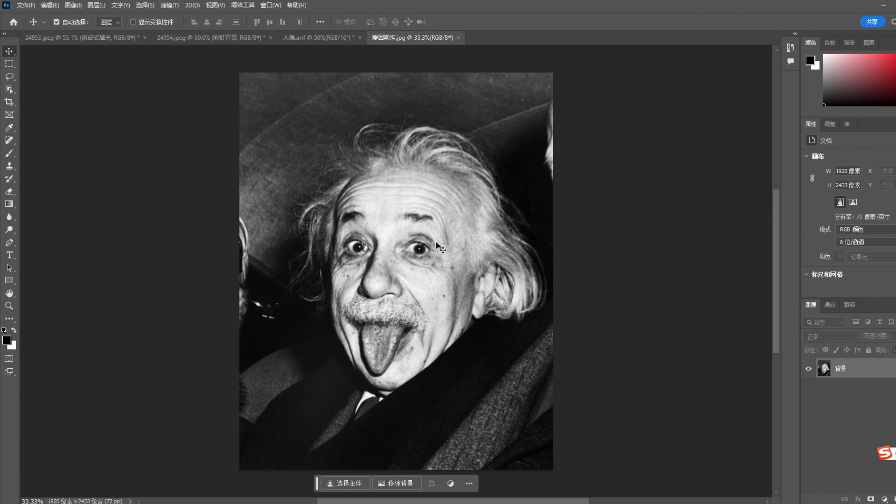
pyautogui.click(169, 5)
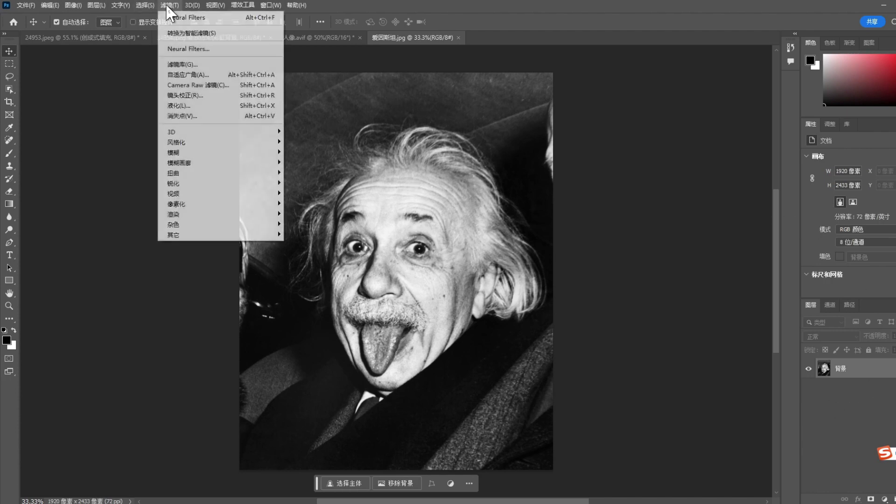
# Open Neural Filters for the Einstein photo and switch on Colorize
pyautogui.click(193, 49)
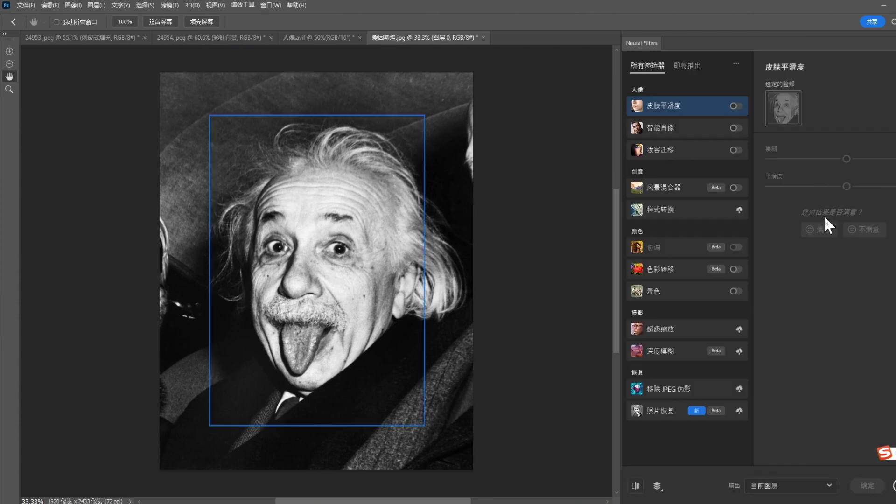
pyautogui.click(686, 293)
pyautogui.click(736, 291)
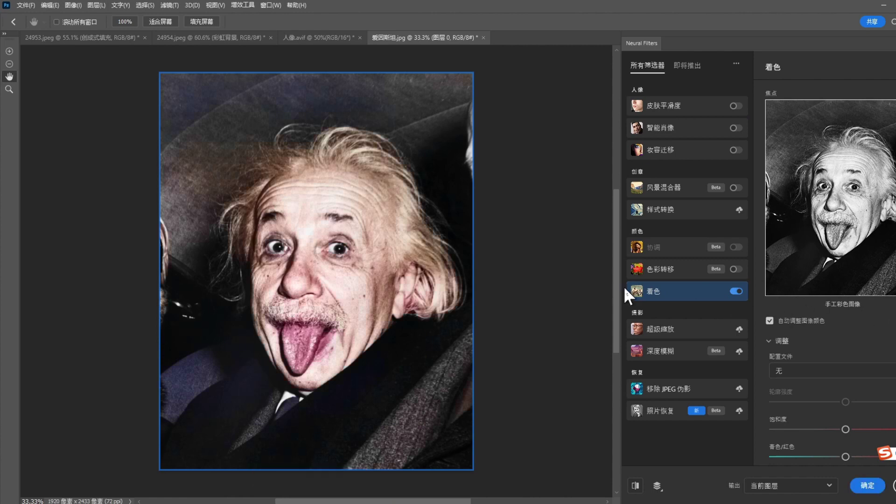
pyautogui.scroll(-3, 847, 250)
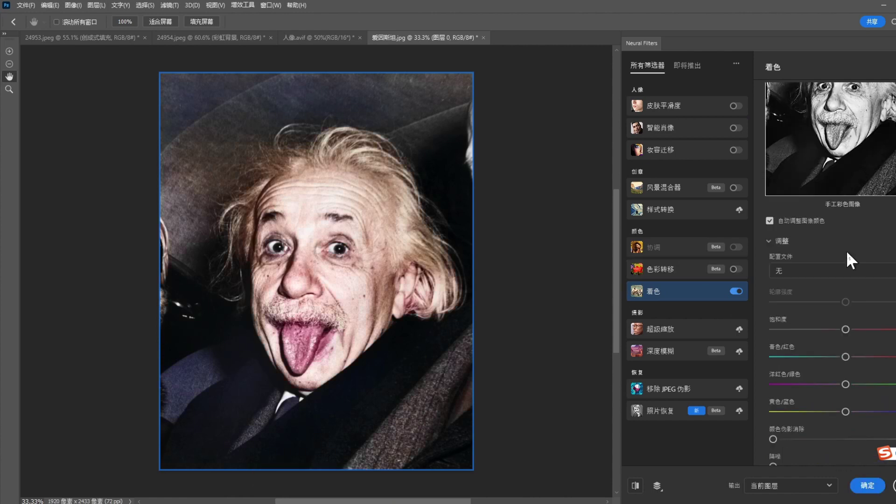
pyautogui.scroll(1, 848, 254)
pyautogui.scroll(1, 848, 254)
# Set the Colorize colour profile to 复古蓝棕色 (vintage blue-brown) instead of vintage high-contrast
pyautogui.click(892, 321)
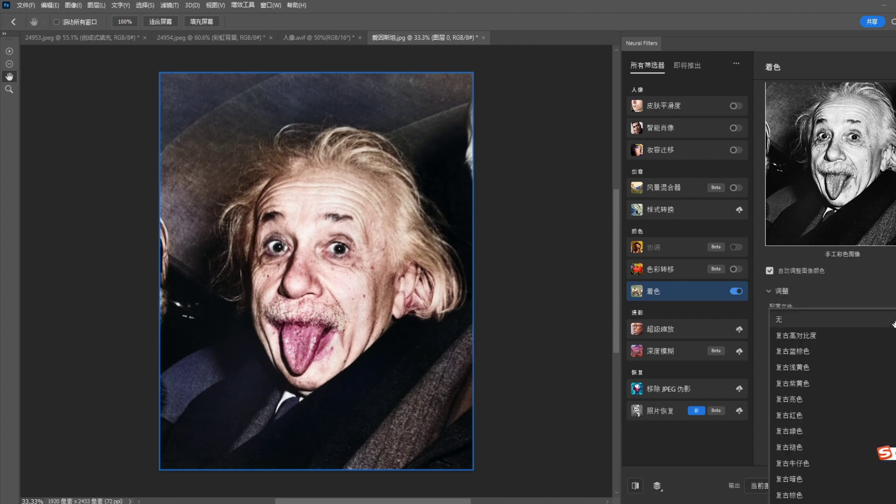
pyautogui.scroll(-2, 865, 290)
pyautogui.click(849, 221)
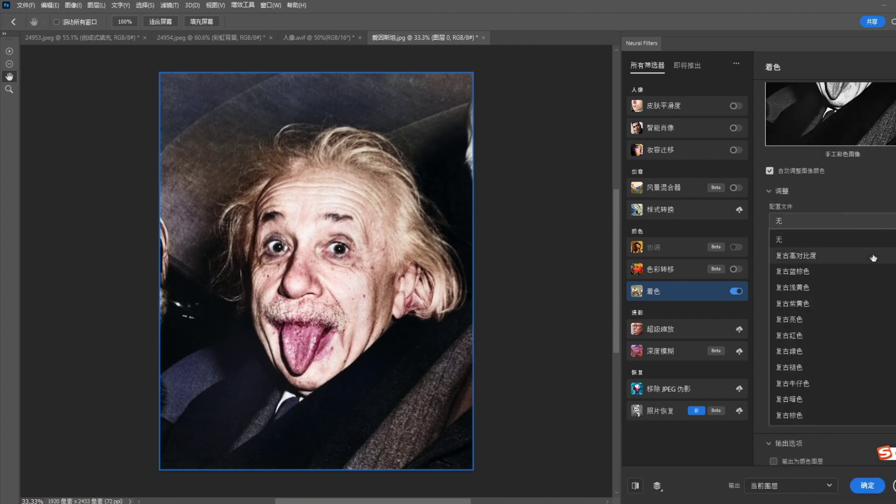
pyautogui.click(871, 256)
pyautogui.click(844, 229)
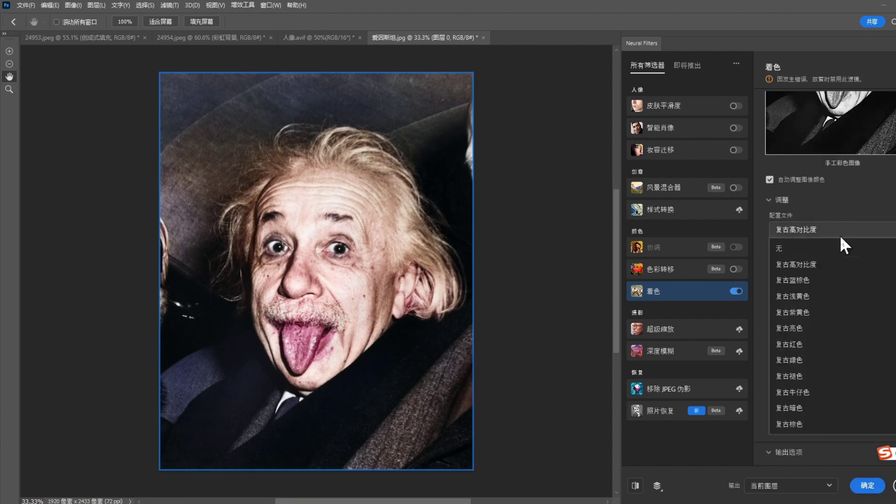
pyautogui.click(821, 280)
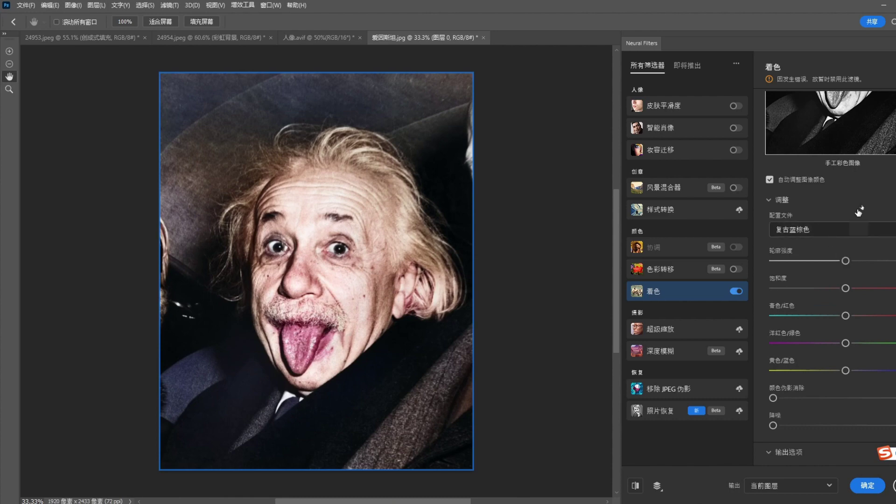
# Toggle the colour adjustment and output option sections to review the Colorize settings
pyautogui.click(782, 200)
pyautogui.click(791, 369)
pyautogui.click(798, 369)
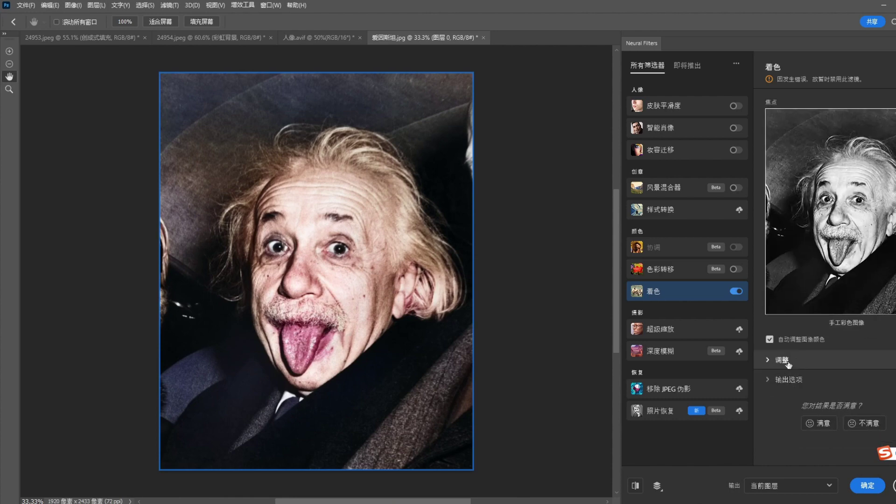
pyautogui.click(781, 350)
pyautogui.scroll(-5, 861, 285)
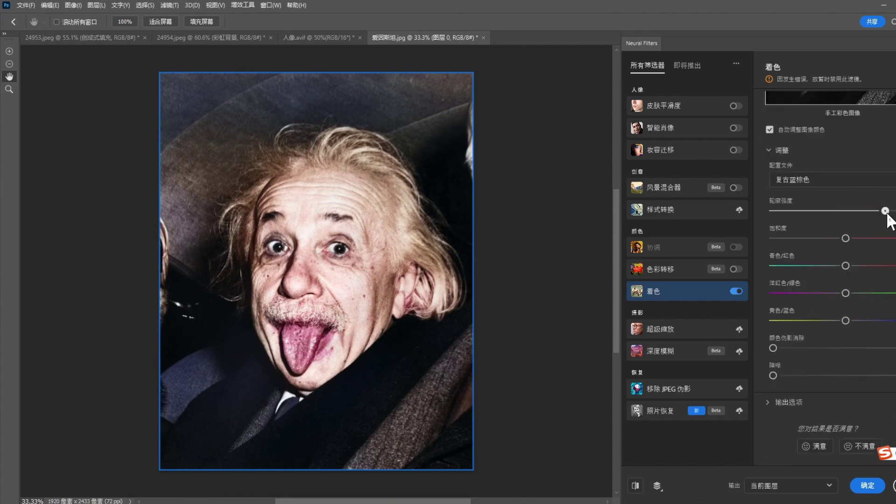
pyautogui.scroll(1, 873, 215)
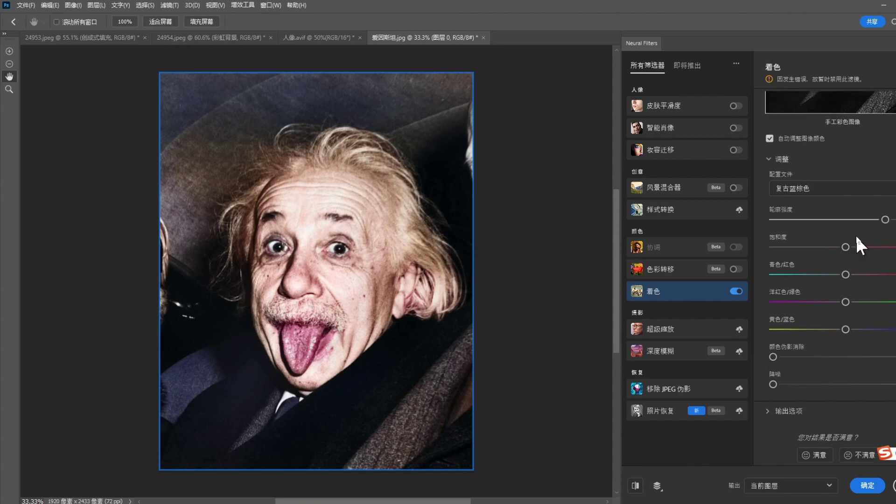
# Set the Colorize profile to 无 and slightly raise 降噪 and 颜色伪影消除 in 输出选项
pyautogui.click(826, 188)
pyautogui.click(824, 218)
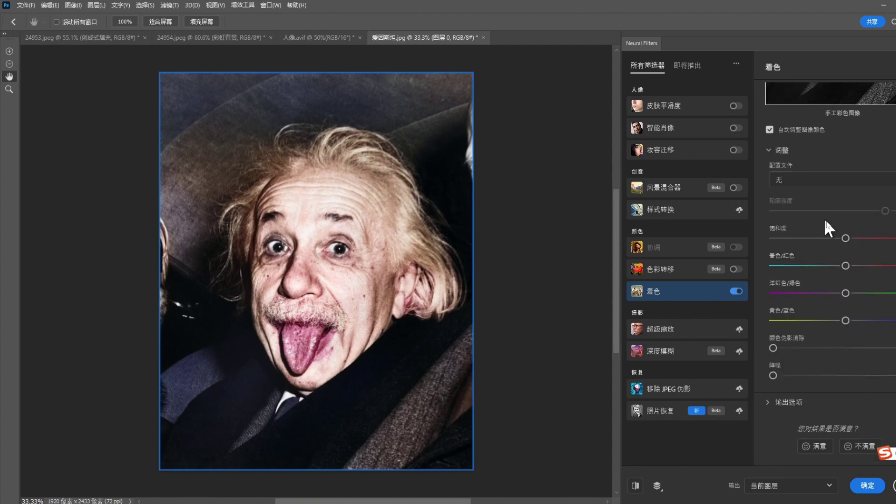
pyautogui.click(821, 401)
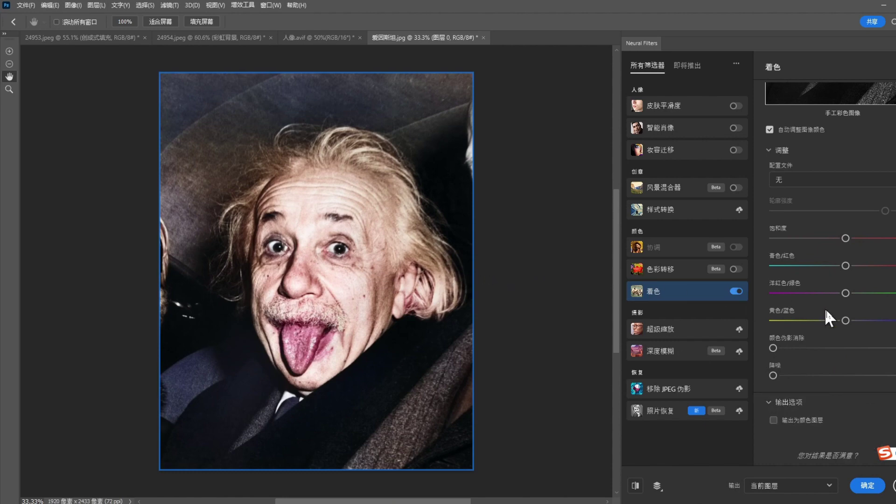
pyautogui.click(857, 373)
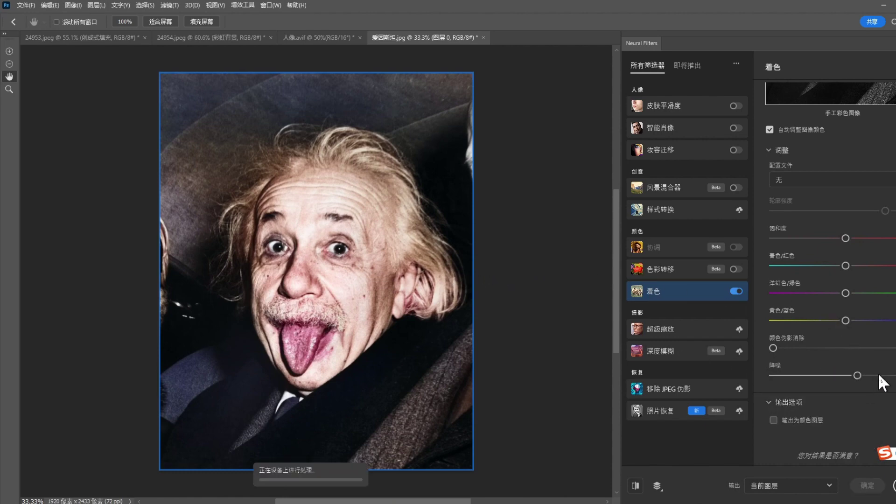
pyautogui.moveTo(859, 376); pyautogui.dragTo(817, 375)
pyautogui.moveTo(773, 347); pyautogui.dragTo(795, 348)
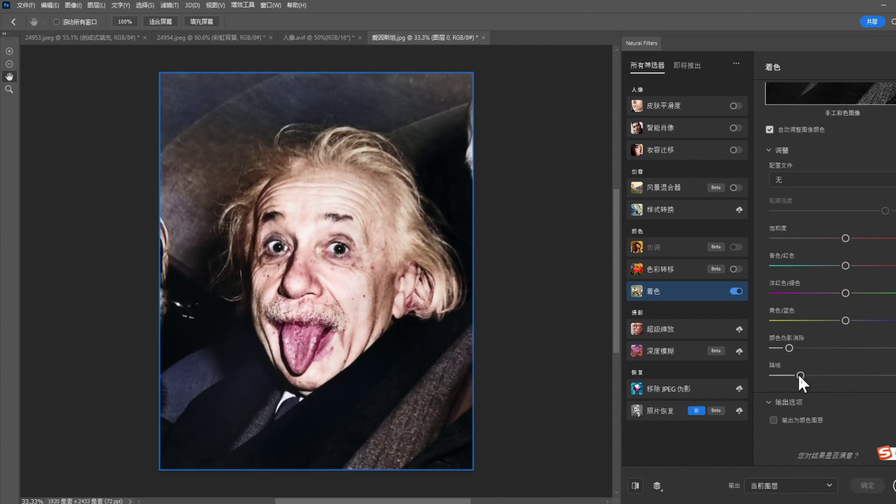
pyautogui.scroll(5, 798, 373)
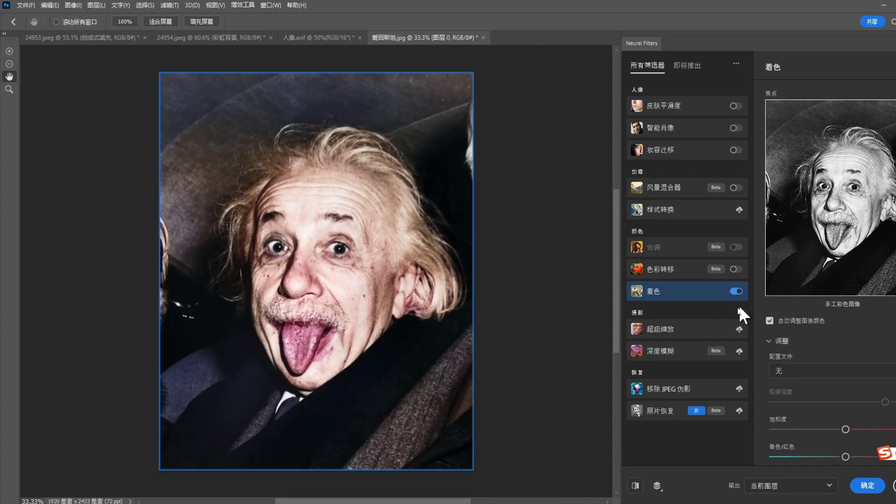
# View the 照片恢复 and 超级缩放 panels, then enable 皮肤平滑度 for Einstein's face
pyautogui.click(664, 417)
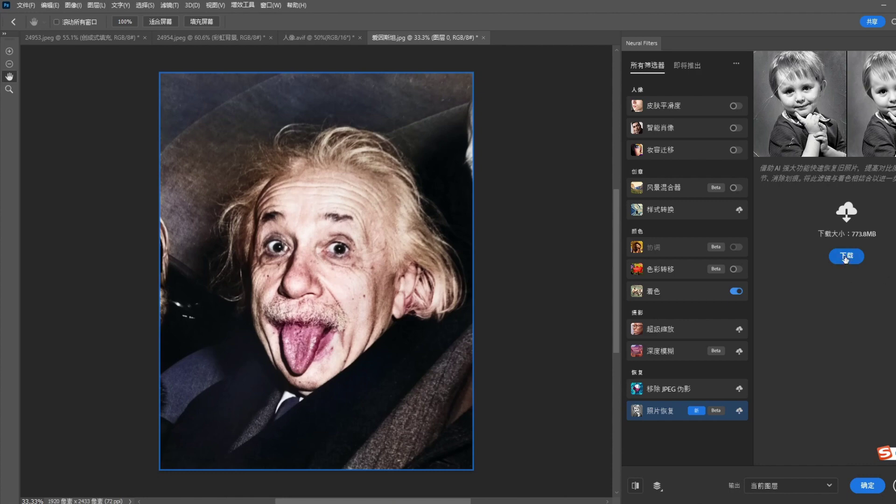
pyautogui.click(681, 329)
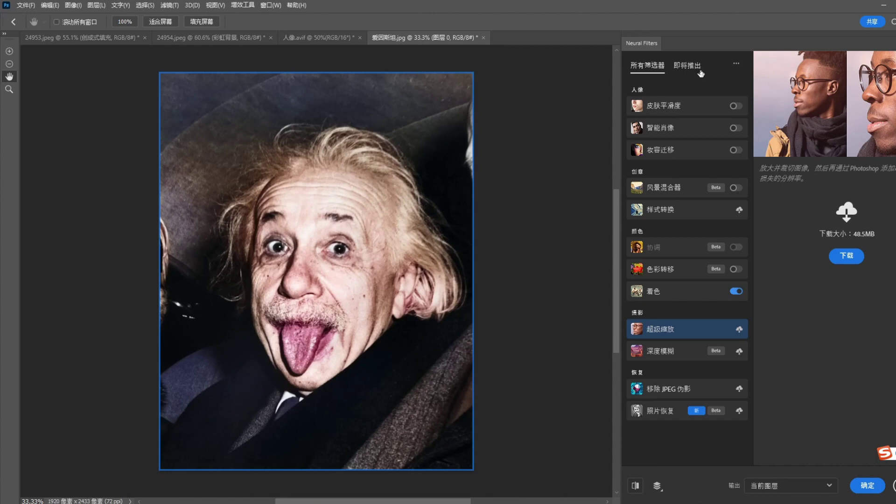
pyautogui.click(735, 106)
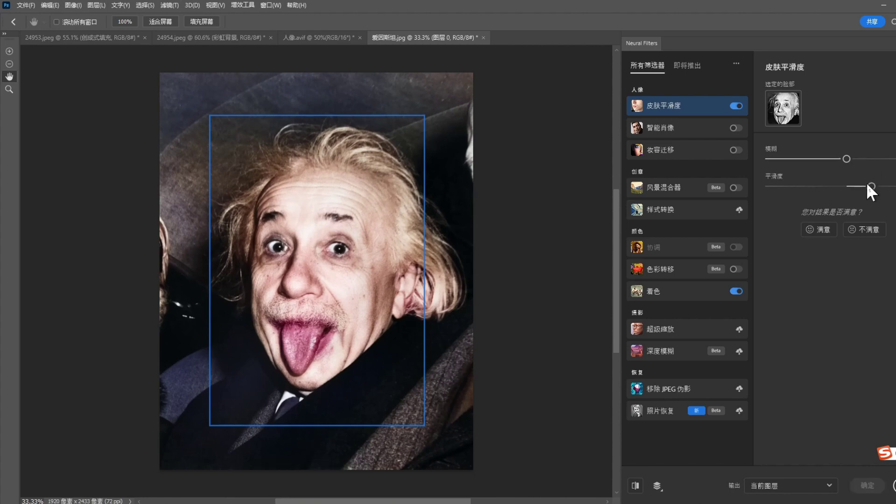
# Lower the 平滑度 slider slightly and show the 即将推出 filters list
pyautogui.moveTo(871, 186); pyautogui.dragTo(859, 186)
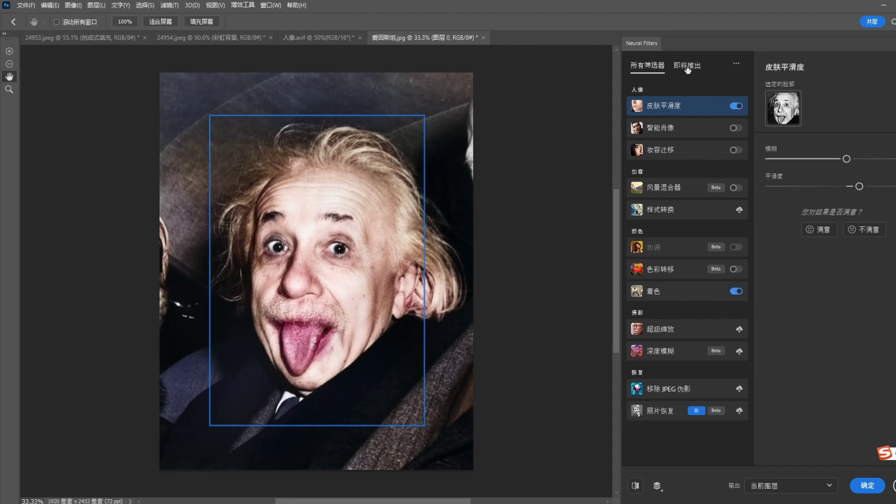
pyautogui.click(687, 68)
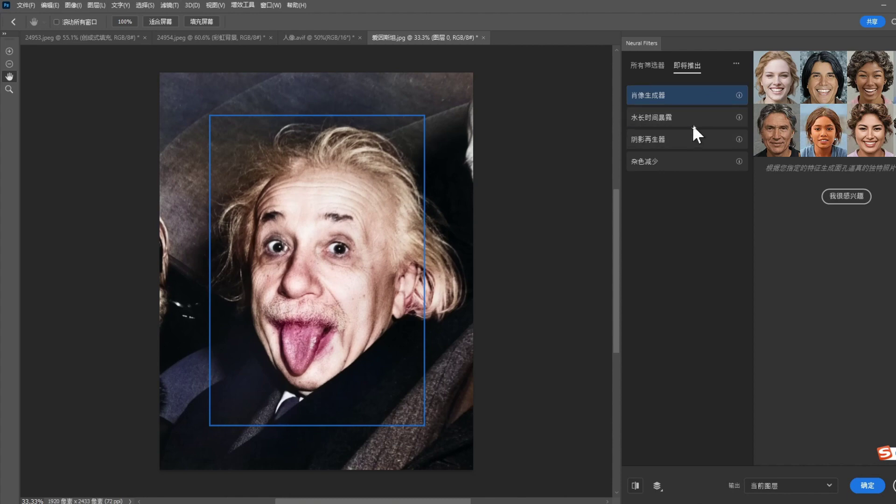
# Preview the upcoming long-exposure and noise reduction filters, then apply the Neural Filters with 确定
pyautogui.click(679, 141)
pyautogui.click(694, 121)
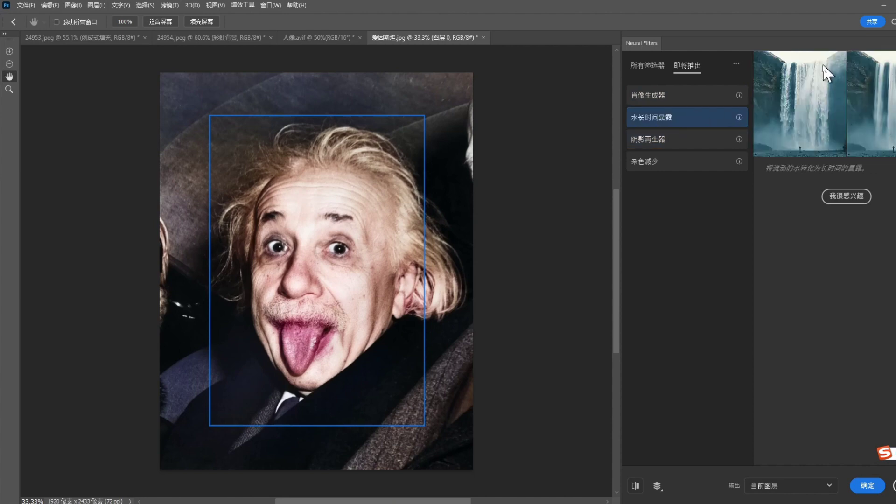
pyautogui.click(697, 162)
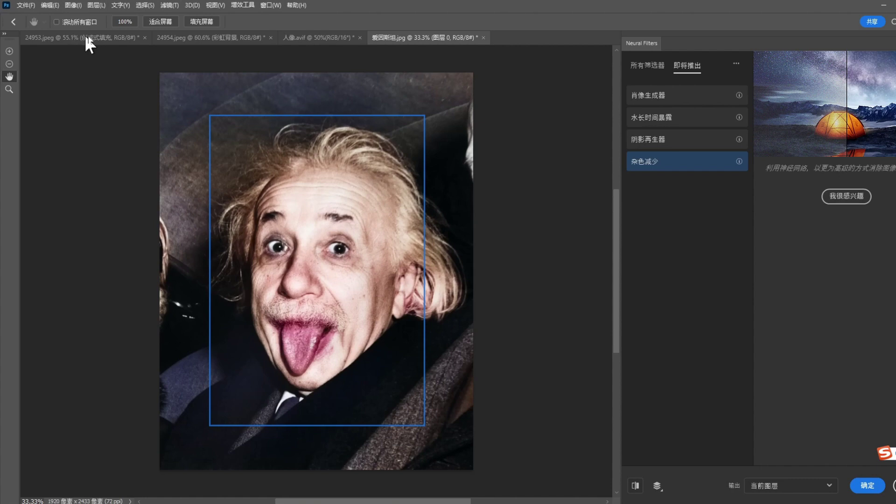
pyautogui.click(859, 483)
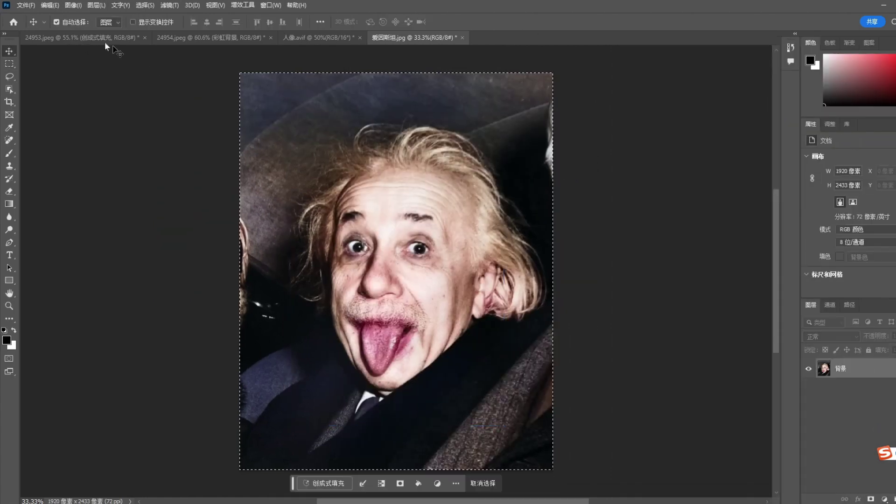
# Check the 24953.jpeg, 24954.jpeg and 人像.avif tabs, then deselect on 爱因斯坦.jpg
pyautogui.click(112, 38)
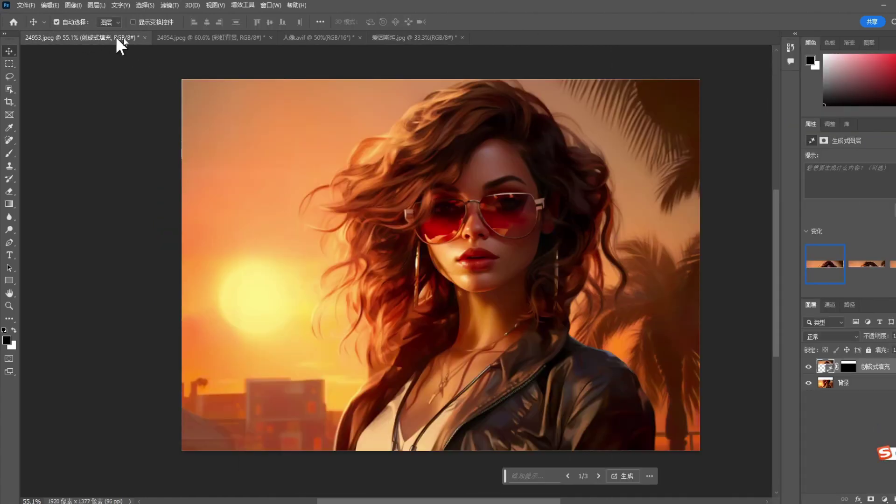
pyautogui.click(203, 41)
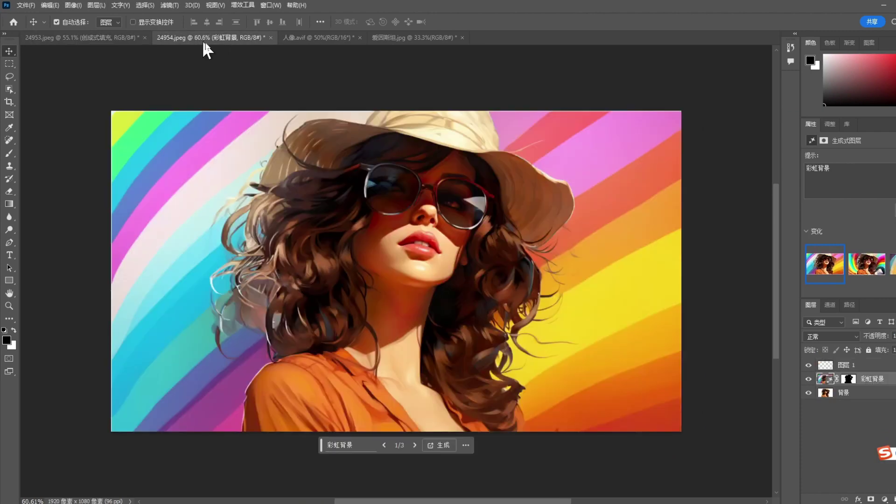
pyautogui.click(322, 38)
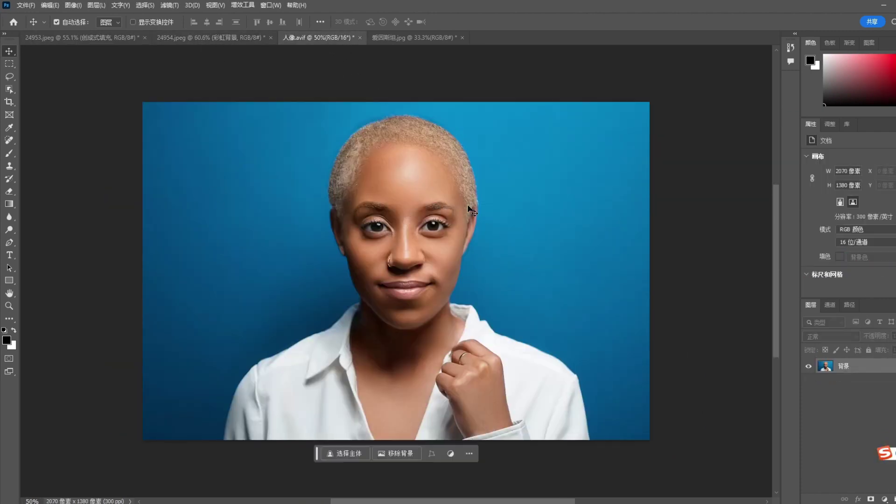
pyautogui.click(411, 38)
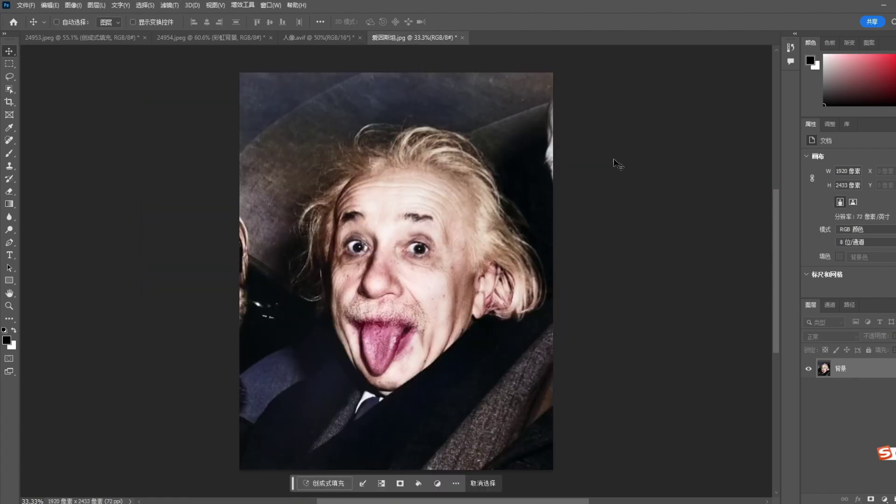
pyautogui.hotkey('ctrl', 'd')
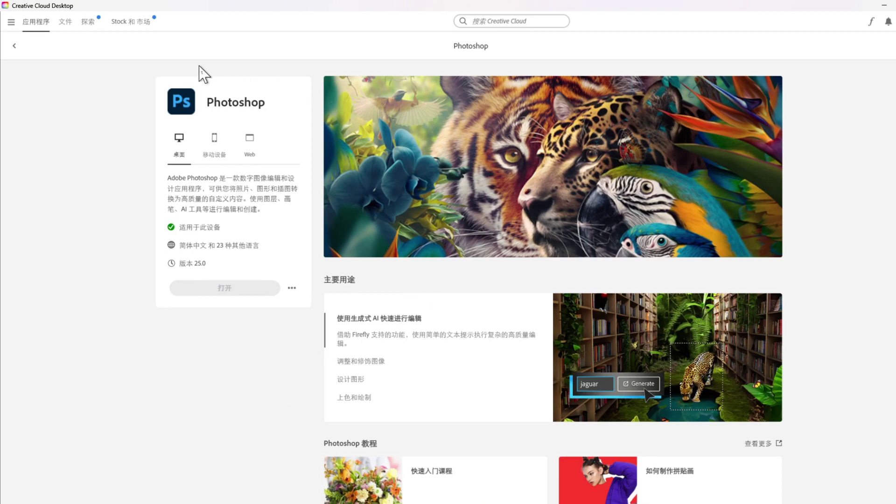
# Return to and browse the 照片 category, then open 'Firefly 和生成式 AI'
pyautogui.click(14, 46)
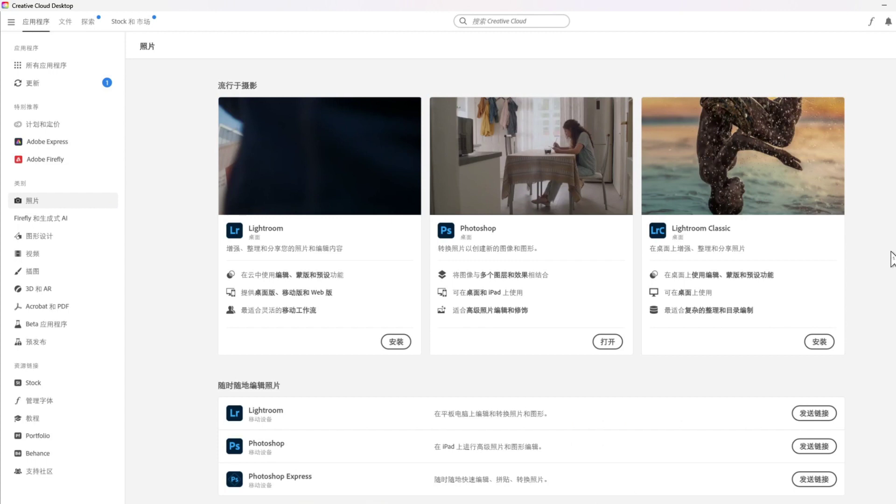
pyautogui.moveTo(530, 280)
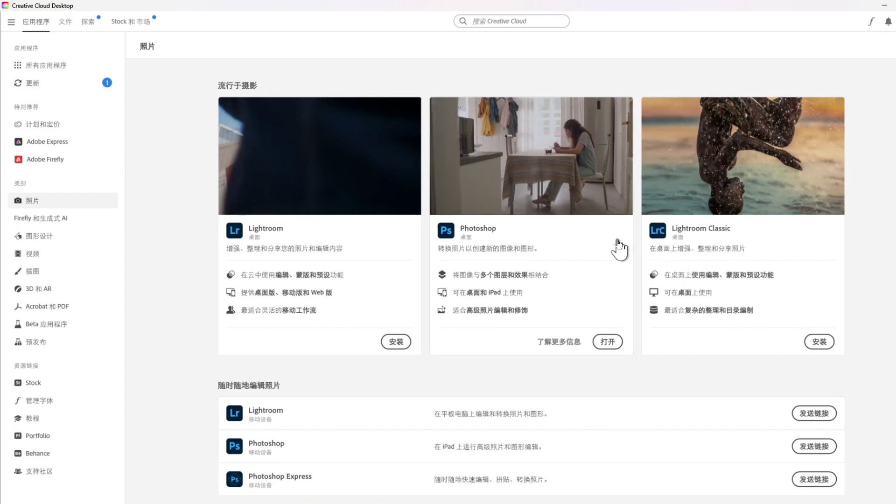
pyautogui.moveTo(551, 329)
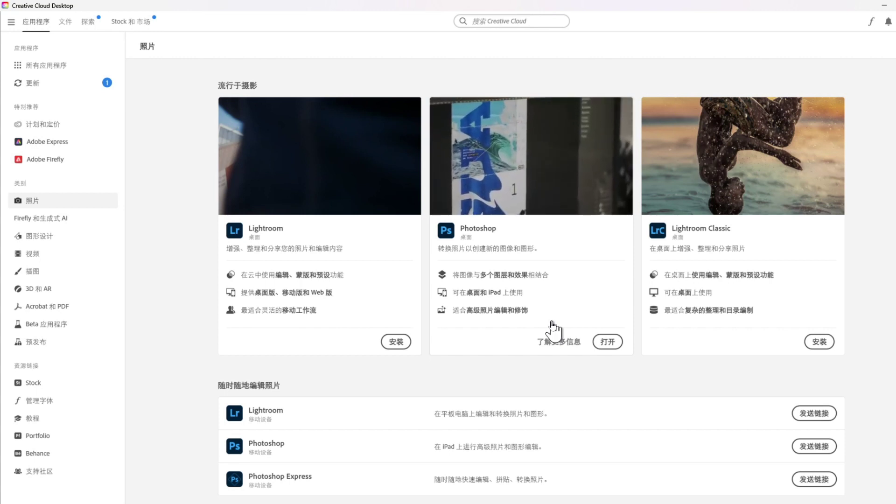
pyautogui.scroll(-2, 490, 303)
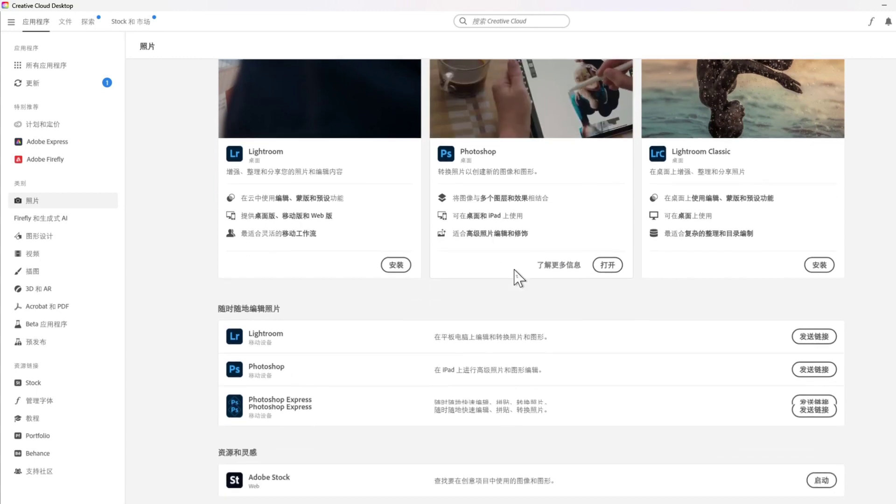
pyautogui.scroll(-2, 594, 284)
pyautogui.scroll(4, 655, 280)
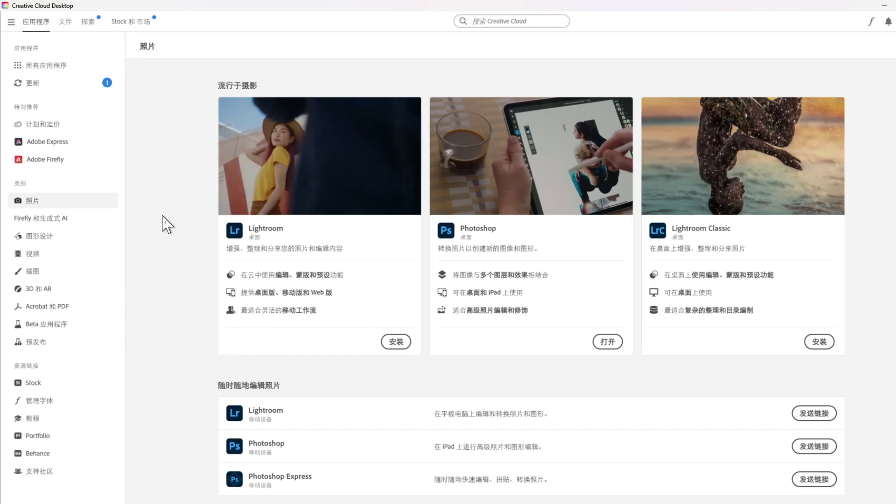
pyautogui.click(35, 220)
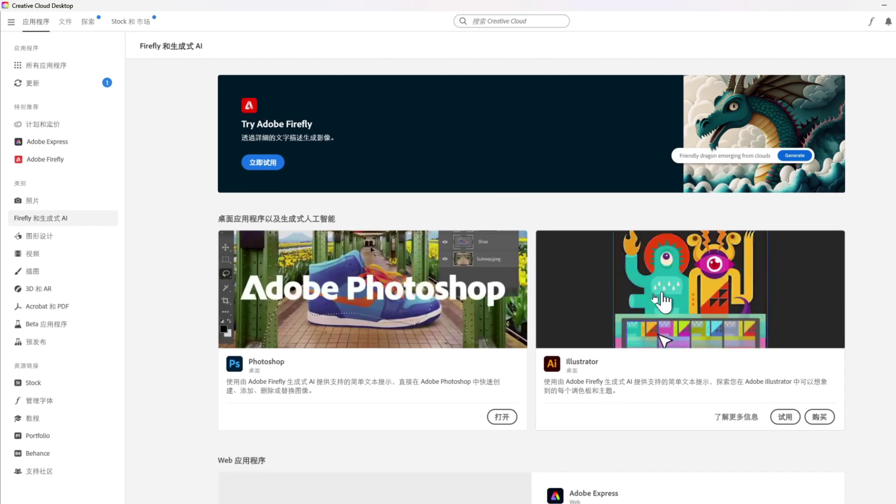
# Browse the 'Beta 应用程序' category, then open '图形设计'
pyautogui.click(56, 324)
pyautogui.scroll(-2, 616, 206)
pyautogui.scroll(2, 544, 260)
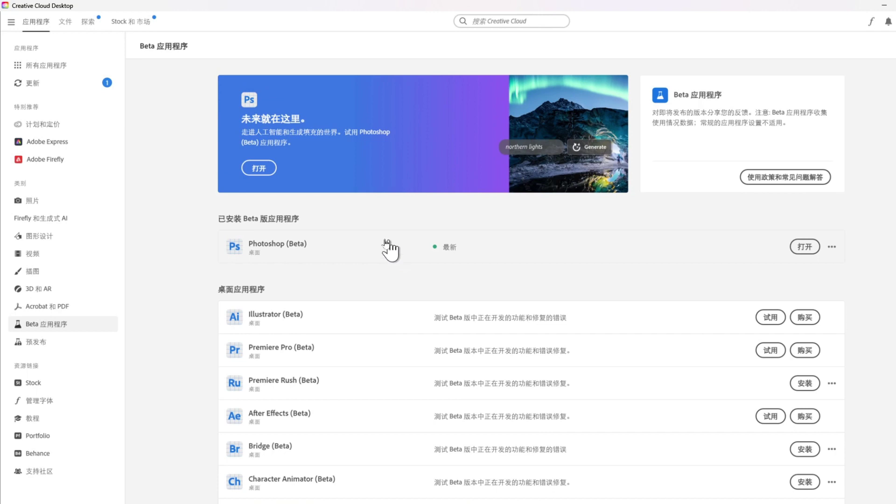
pyautogui.click(42, 237)
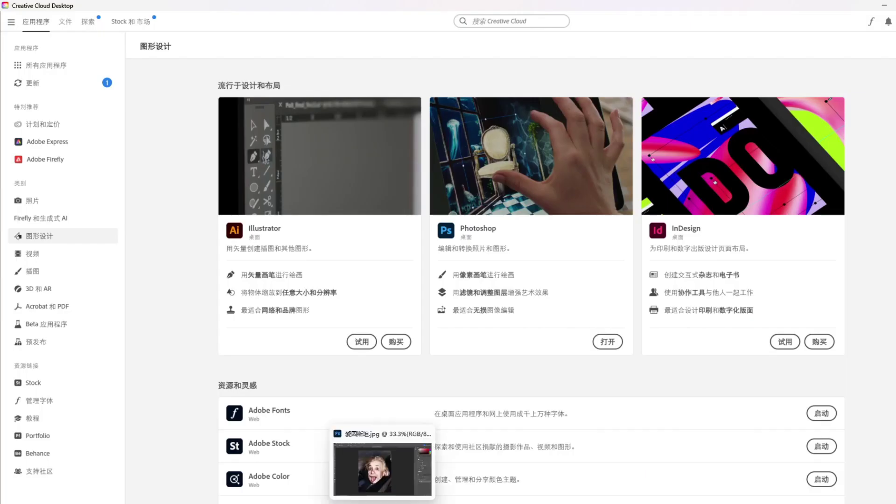
# Switch back to Photoshop from its Windows taskbar thumbnail
pyautogui.click(402, 475)
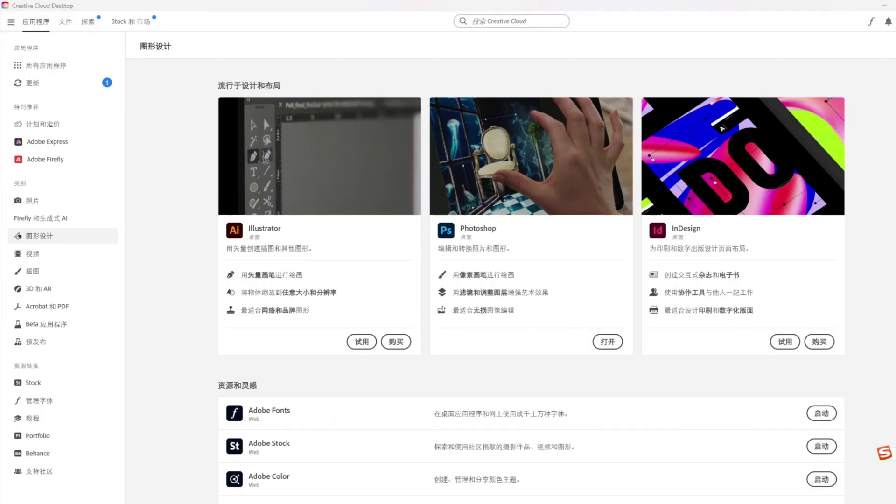